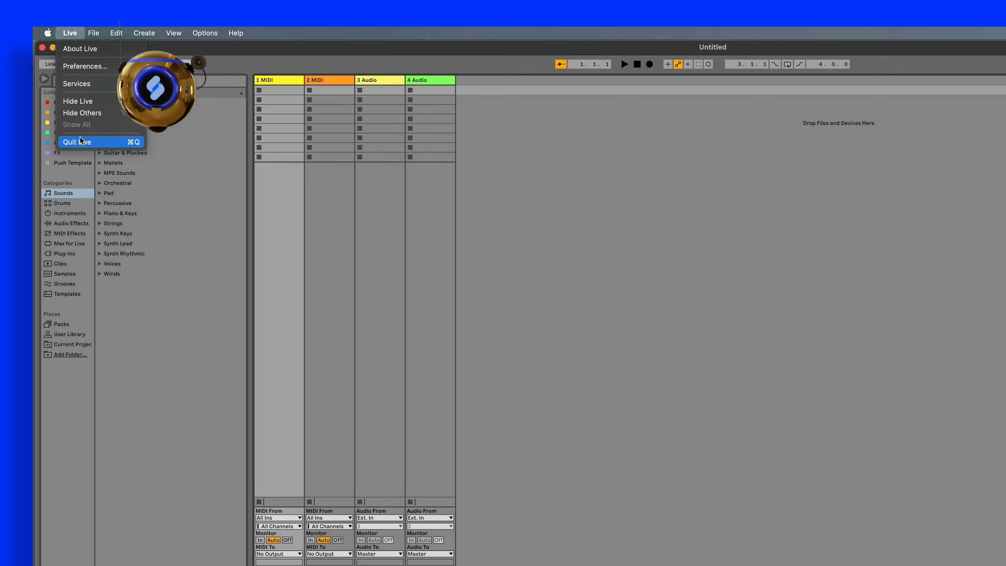
- Browse the Ambient & Evolving sounds and preview the Ambient Swells, Chill Outzone and Echoic Chamber presets
{"action": "left_click", "coordinate": [107, 312]}
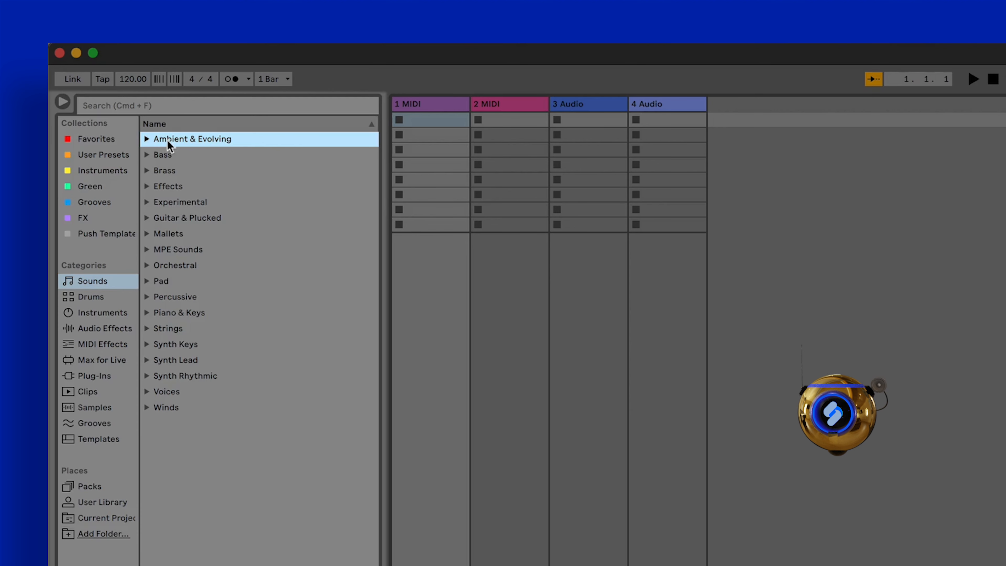
{"action": "left_click", "coordinate": [147, 139]}
{"action": "left_click", "coordinate": [197, 191]}
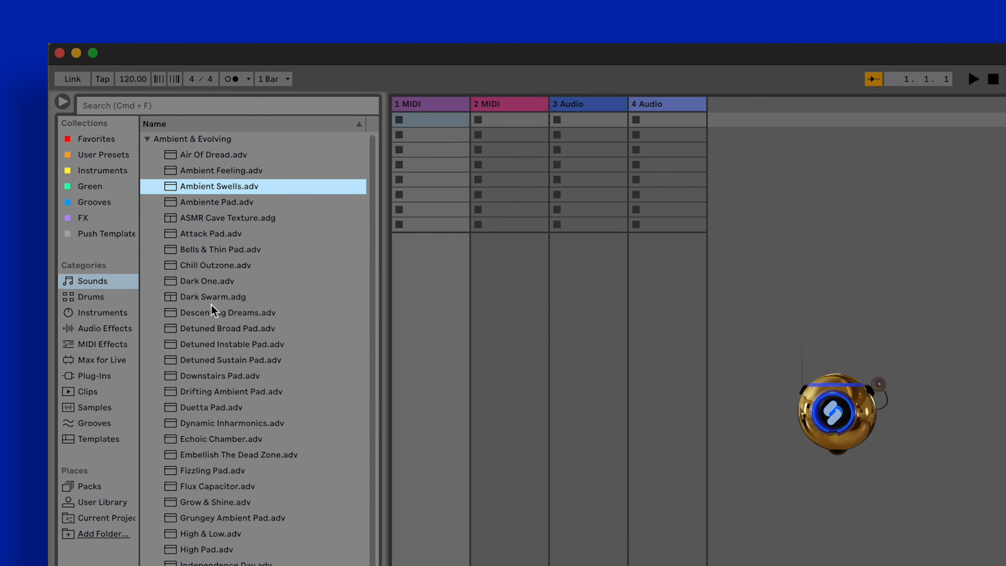
{"action": "left_click", "coordinate": [220, 270]}
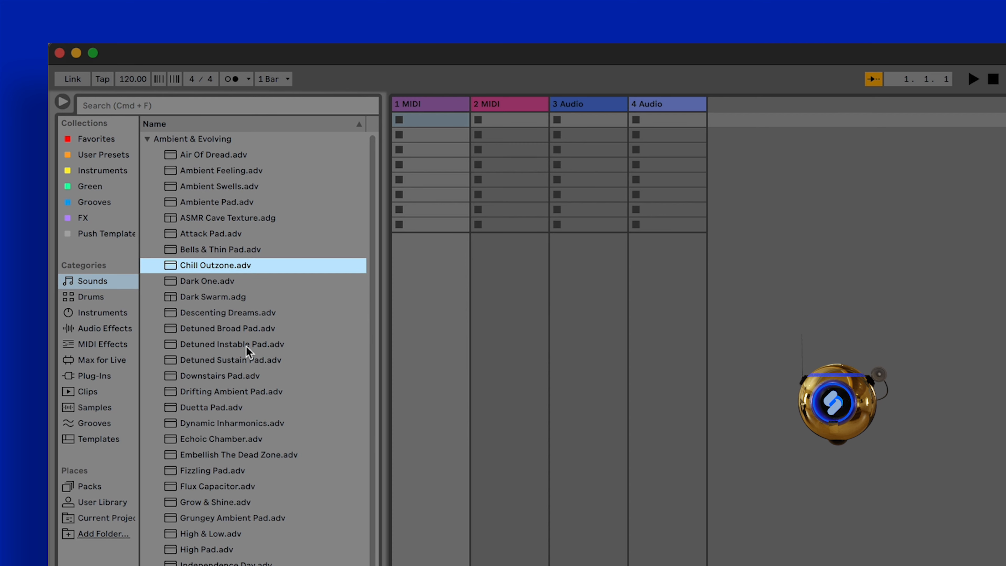
{"action": "left_click", "coordinate": [260, 440]}
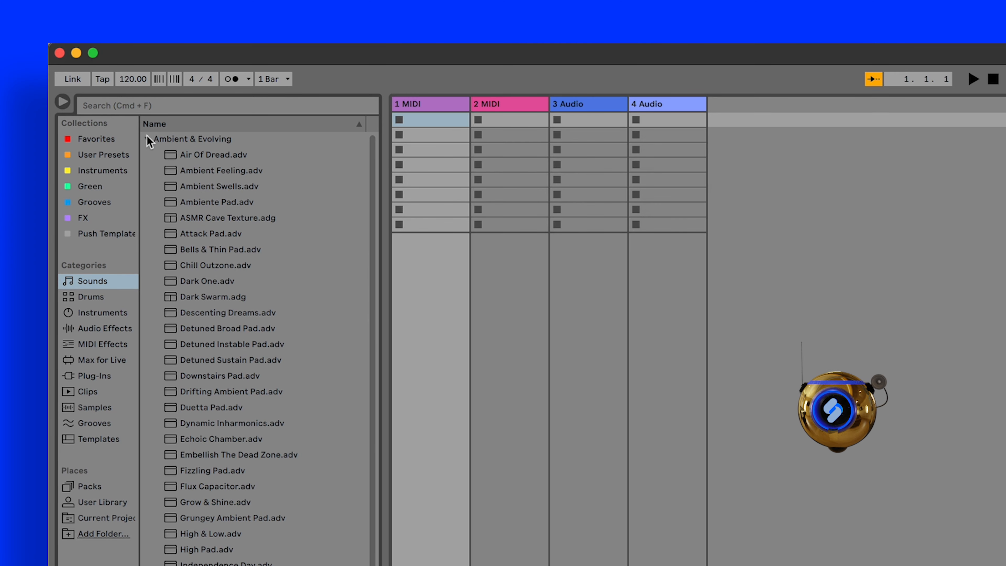
{"action": "left_click", "coordinate": [146, 139]}
- Look through the Audio Effects, MIDI Effects, Max for Live and Plug-Ins browser categories
{"action": "left_click", "coordinate": [119, 328]}
{"action": "left_click", "coordinate": [115, 346]}
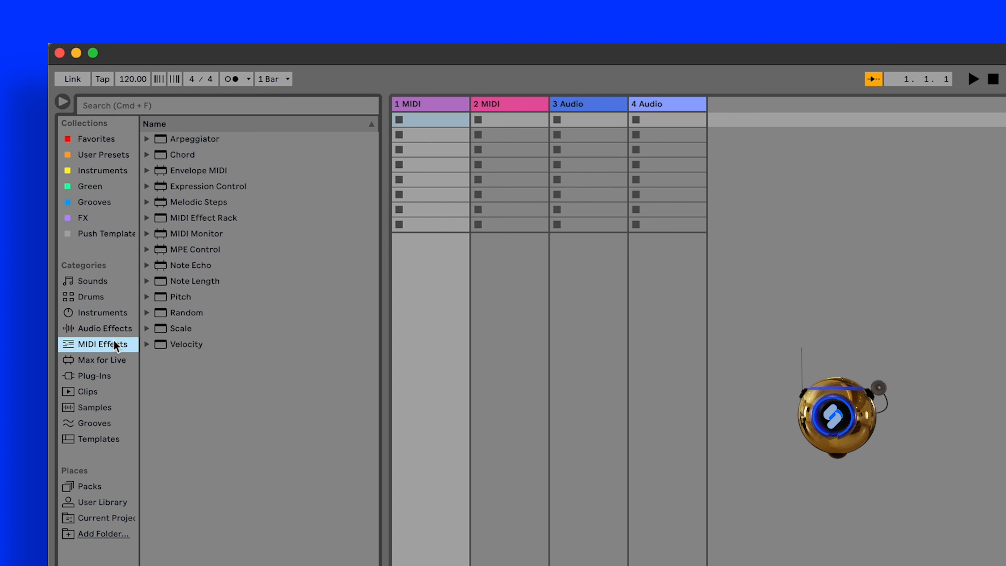
{"action": "left_click", "coordinate": [116, 360]}
{"action": "left_click", "coordinate": [110, 377]}
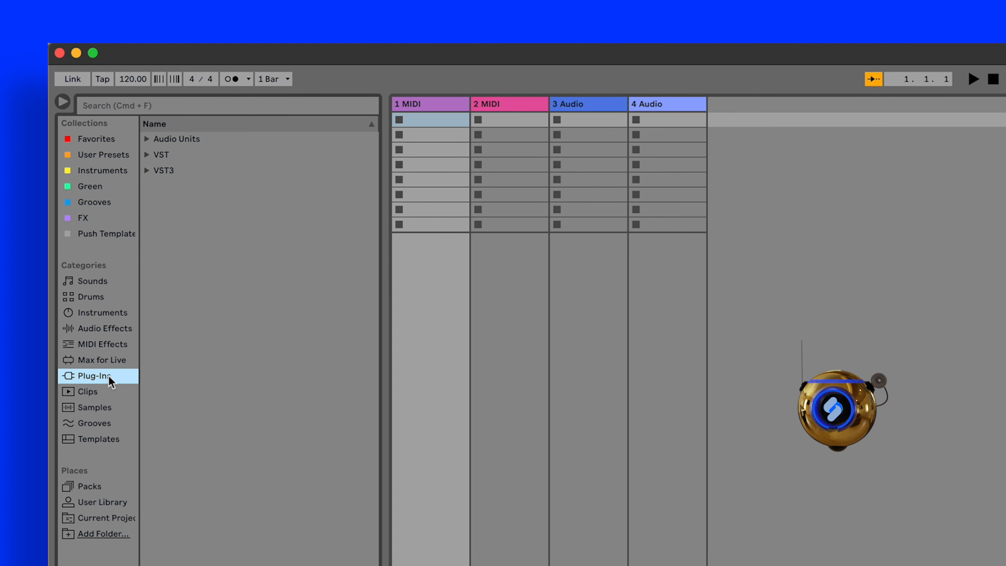
- Browse the Clips category and audition several drum, percussion and arpeggio clips, ending with Arp Dark G Minor 126 bpm
{"action": "left_click", "coordinate": [82, 394]}
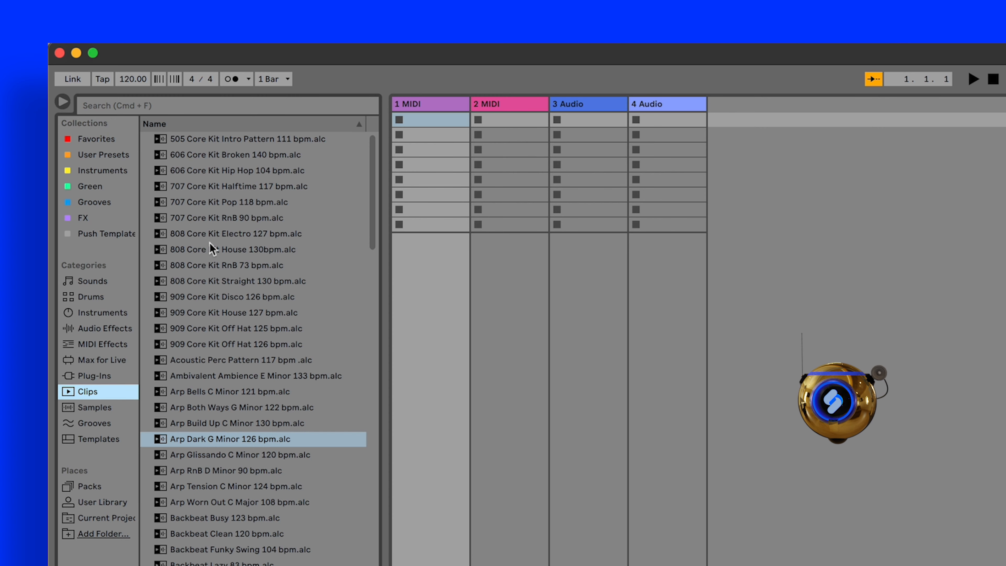
{"action": "left_click", "coordinate": [211, 237]}
{"action": "left_click", "coordinate": [213, 346]}
{"action": "left_click", "coordinate": [214, 367]}
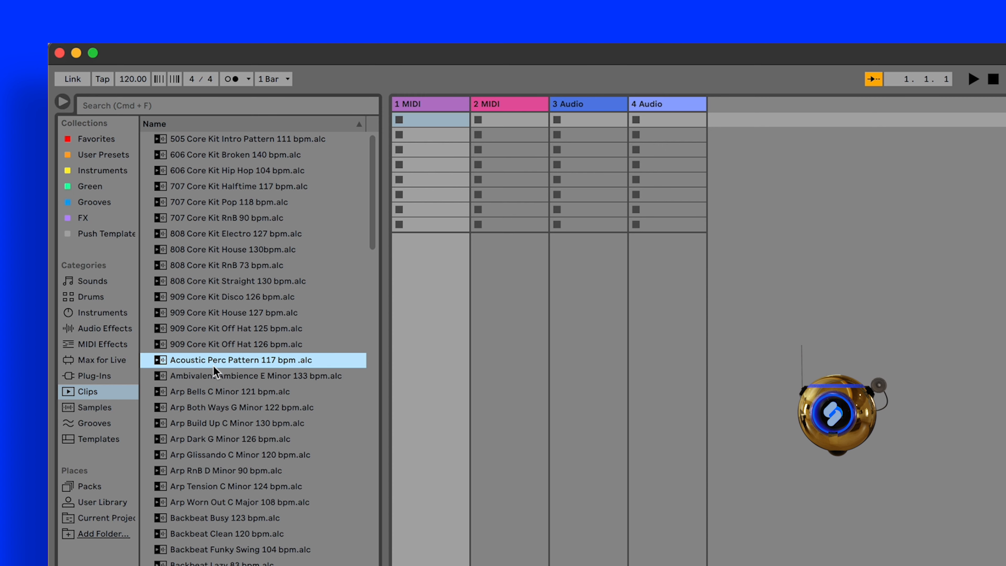
{"action": "left_click", "coordinate": [215, 408]}
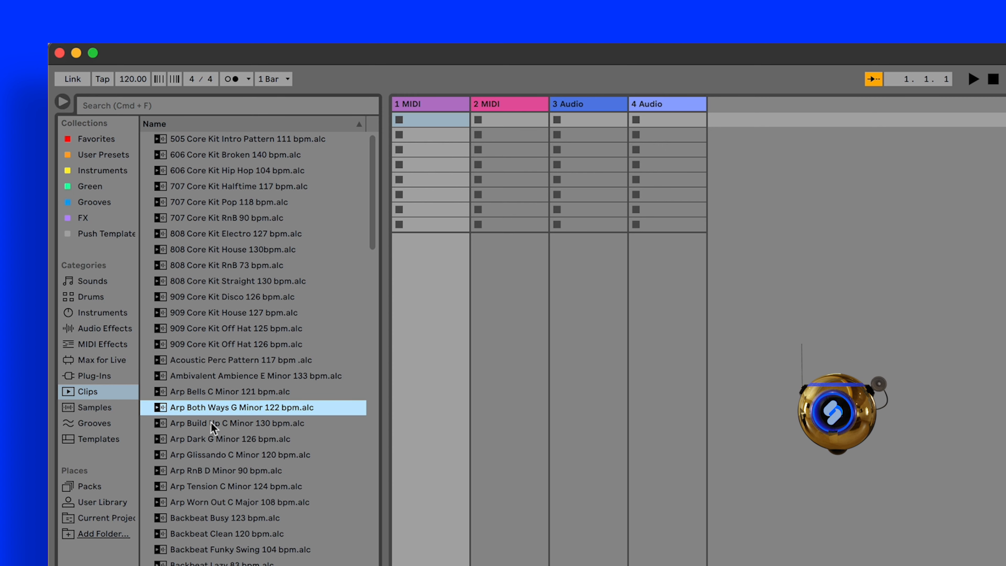
{"action": "left_click", "coordinate": [211, 393]}
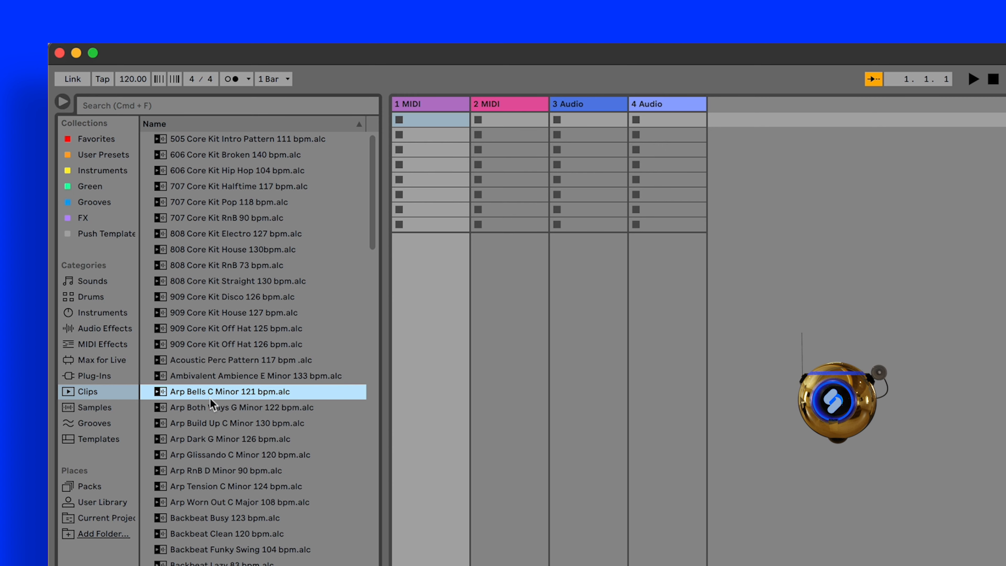
{"action": "left_click", "coordinate": [212, 424]}
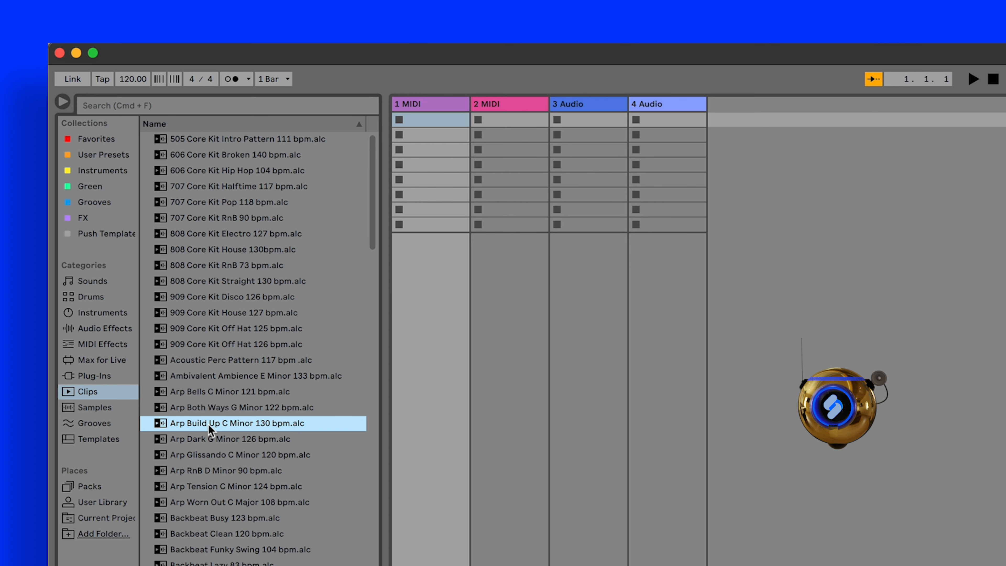
{"action": "left_click", "coordinate": [212, 440]}
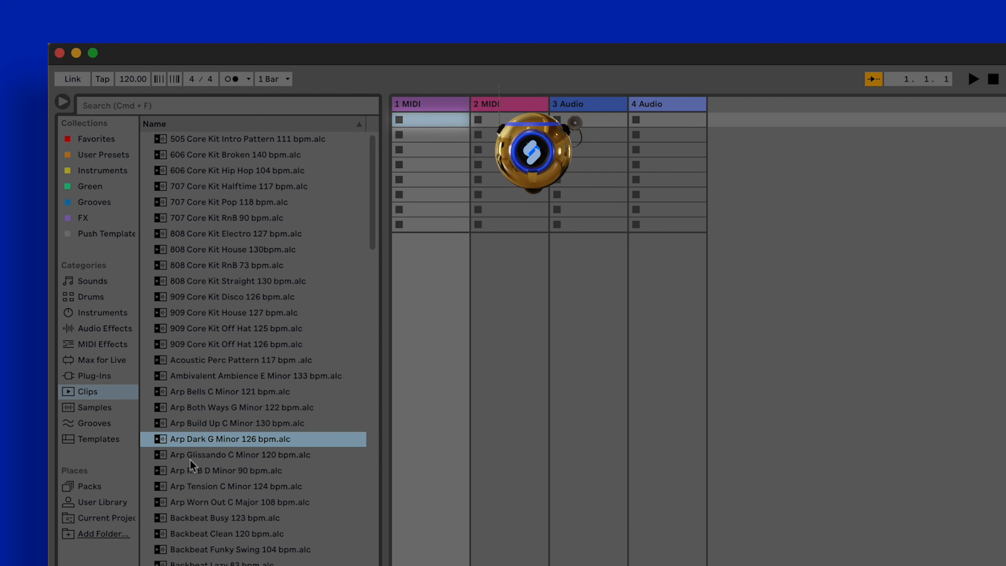
- Load the Arp Dark G Minor 126 bpm clip into the first slot of the 1 MIDI track and stop it after playing
{"action": "left_click_drag", "start_coordinate": [269, 359], "coordinate": [439, 115]}
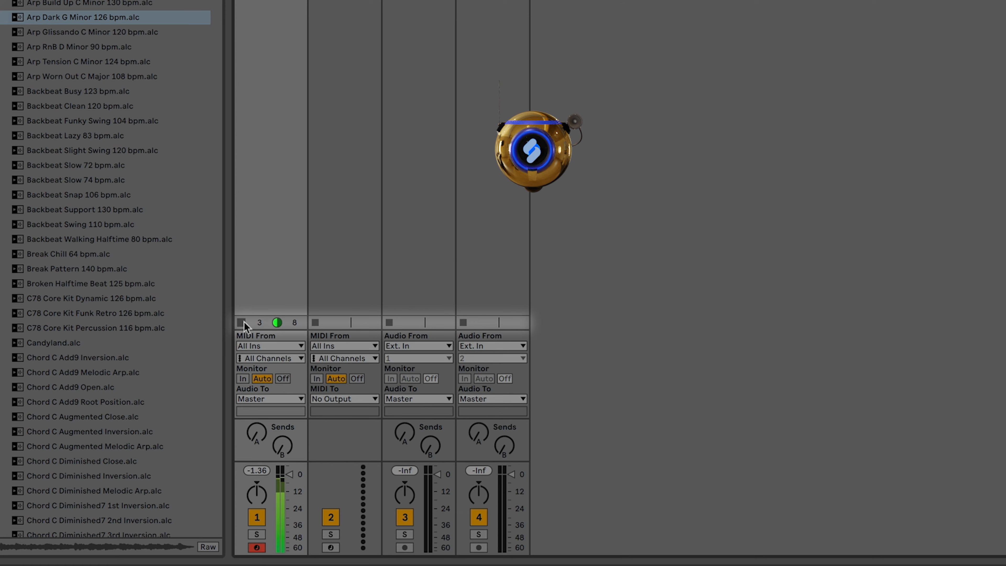
{"action": "left_click", "coordinate": [242, 323]}
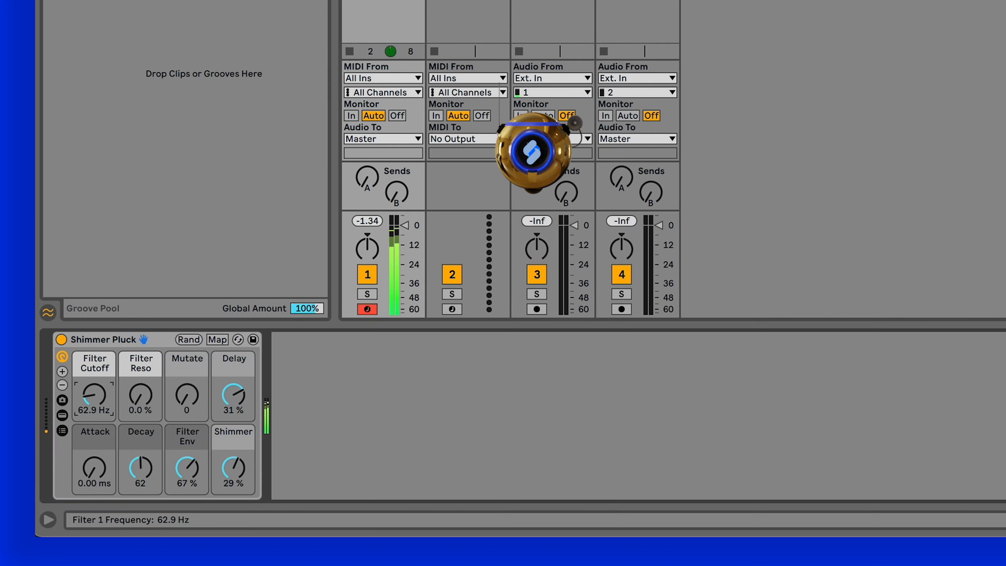
- Set the Filter Cutoff of the Shimmer Pluck rack to 53.4 Hz
{"action": "mouse_move", "coordinate": [94, 395]}
{"action": "left_mouse_down"}
{"action": "mouse_move", "coordinate": [95, 409]}
{"action": "mouse_move", "coordinate": [94, 371]}
{"action": "mouse_move", "coordinate": [94, 405]}
{"action": "left_mouse_up"}
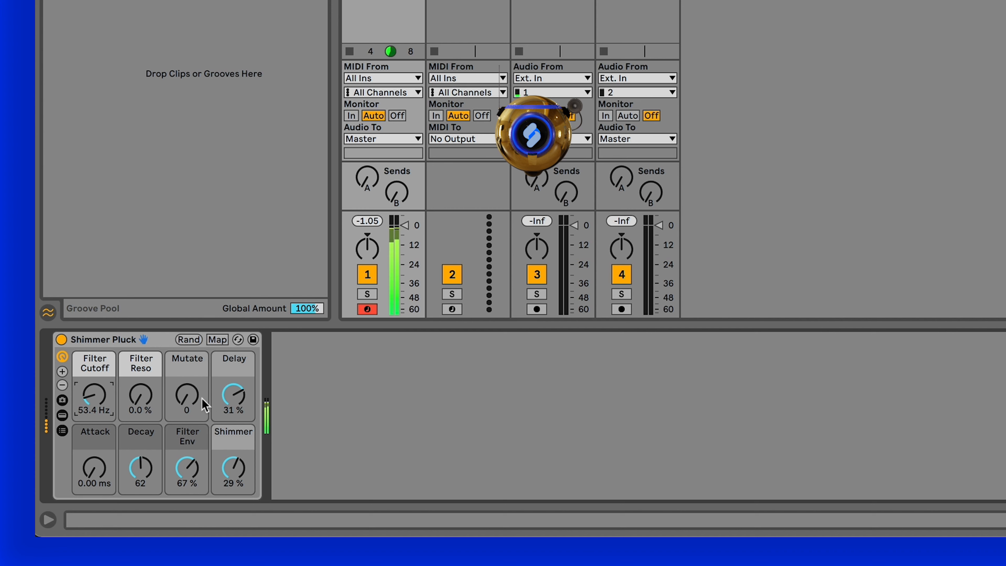
{"action": "mouse_move", "coordinate": [202, 398]}
{"action": "left_mouse_down"}
{"action": "mouse_move", "coordinate": [202, 386]}
{"action": "mouse_move", "coordinate": [202, 399]}
{"action": "left_mouse_up"}
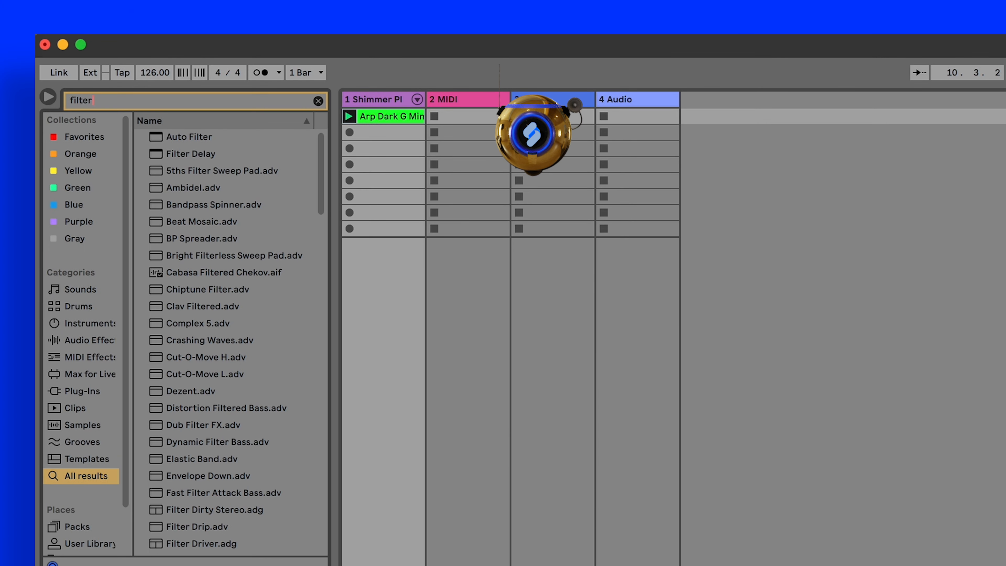
- Add the Auto Filter effect after the Shimmer Pluck rack on the first track
{"action": "left_click", "coordinate": [198, 137]}
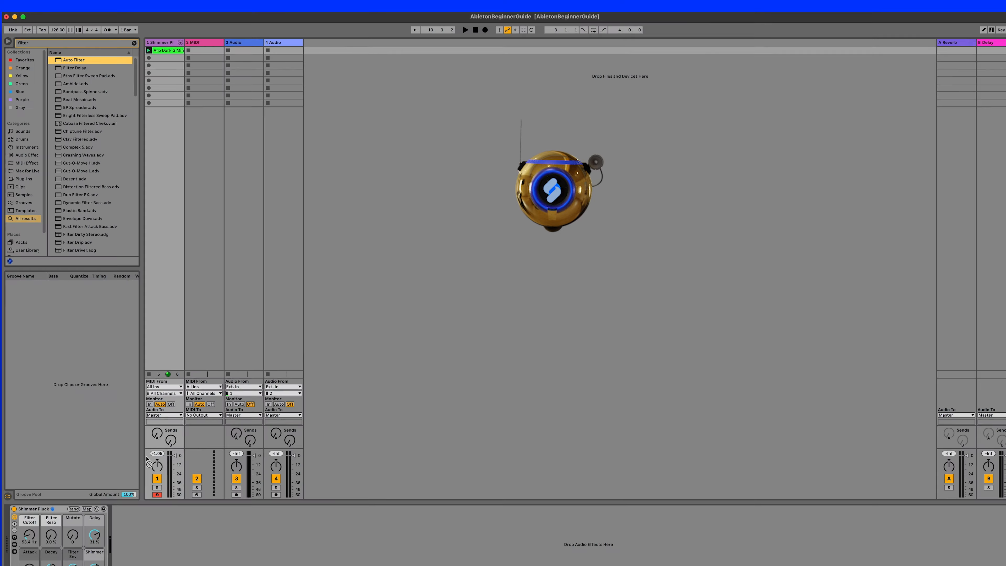
{"action": "left_click_drag", "start_coordinate": [147, 459], "coordinate": [117, 524]}
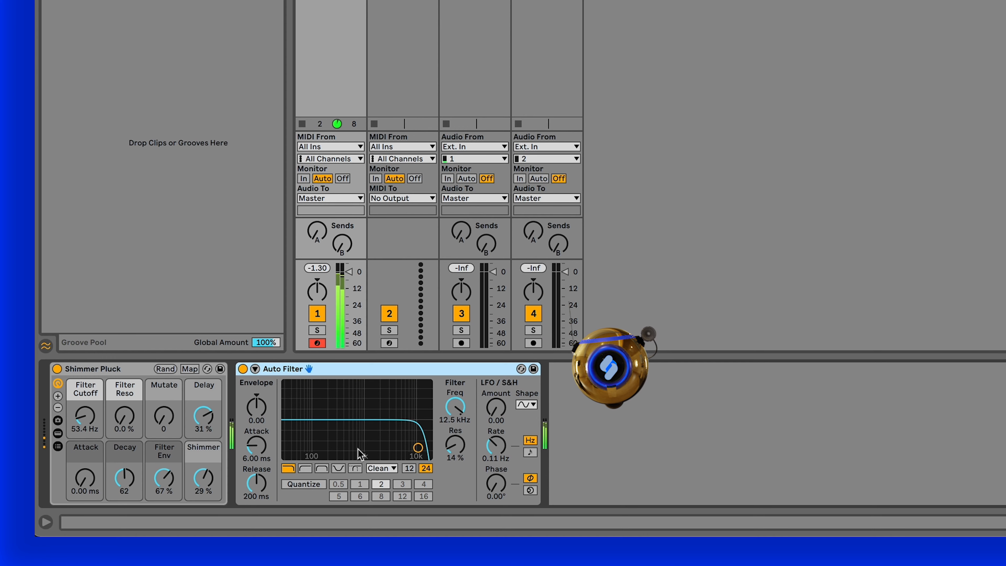
- Set the Auto Filter to a band-pass with the 12 dB slope, about 1.39 kHz frequency and 23 % resonance
{"action": "left_click_drag", "start_coordinate": [417, 448], "coordinate": [368, 436]}
{"action": "left_click", "coordinate": [306, 469]}
{"action": "left_click", "coordinate": [322, 469]}
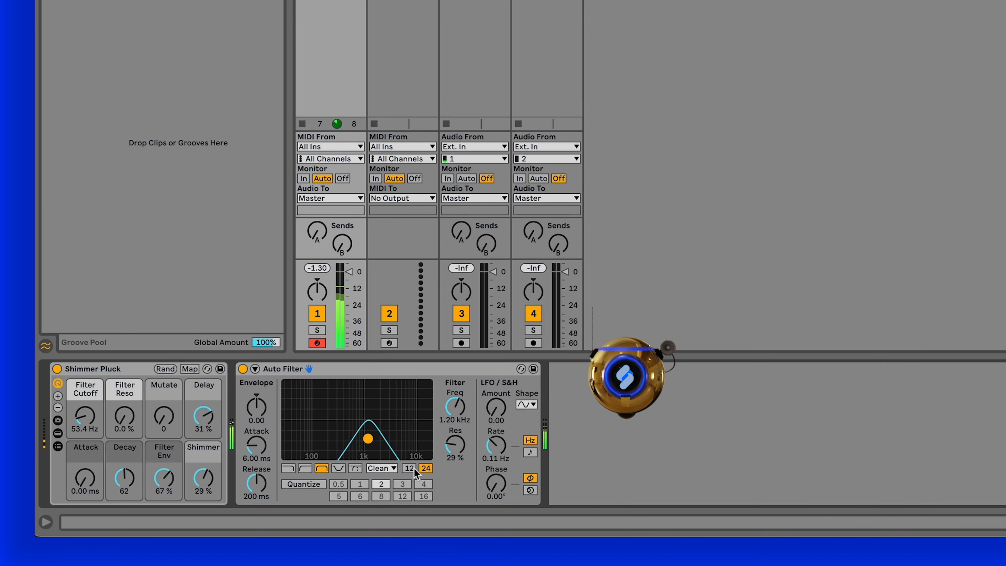
{"action": "left_click", "coordinate": [410, 469]}
{"action": "left_click_drag", "start_coordinate": [369, 438], "coordinate": [371, 440]}
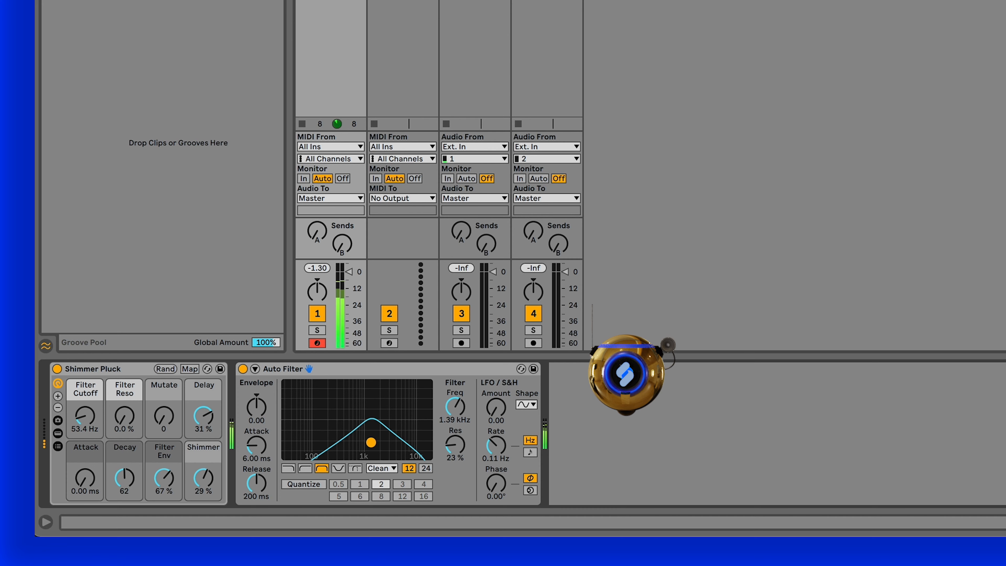
{"action": "left_click_drag", "start_coordinate": [371, 442], "coordinate": [371, 443]}
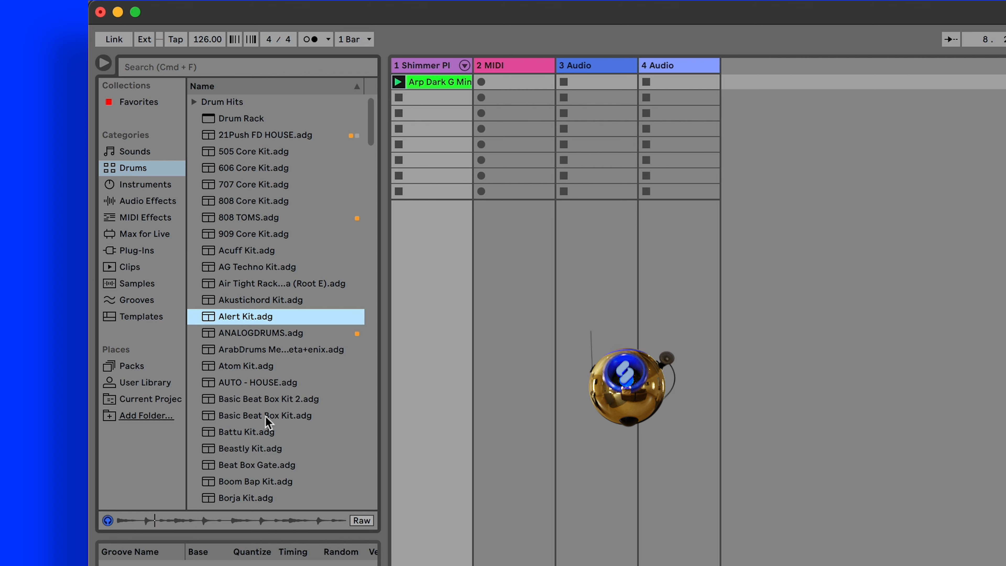
- Preview Basic Beat Box Kit and Boom Bap Kit, and load Boom Bap Kit onto the 2 MIDI track
{"action": "left_click", "coordinate": [266, 417]}
{"action": "left_click", "coordinate": [264, 484]}
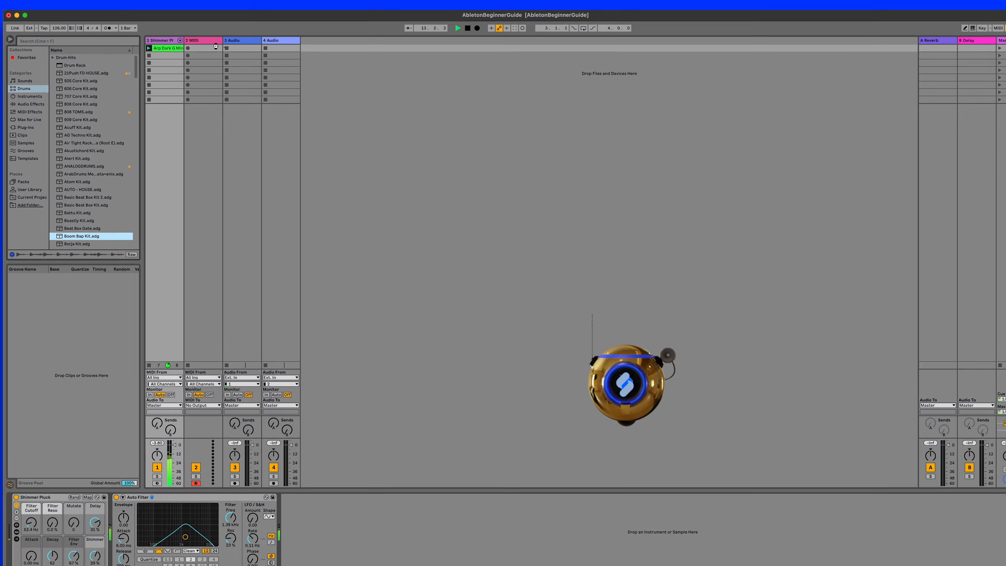
{"action": "left_click_drag", "start_coordinate": [215, 46], "coordinate": [216, 48]}
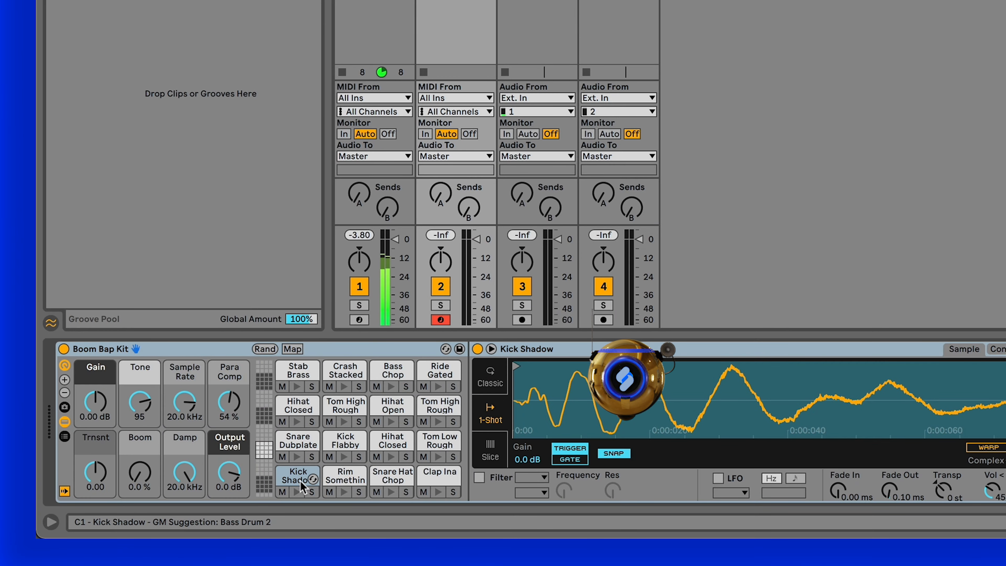
- Audition the Kick Shadow, Rim Something, Snare Hat Chop and Snare Dubplate pads of the Boom Bap Kit
{"action": "left_click", "coordinate": [297, 492]}
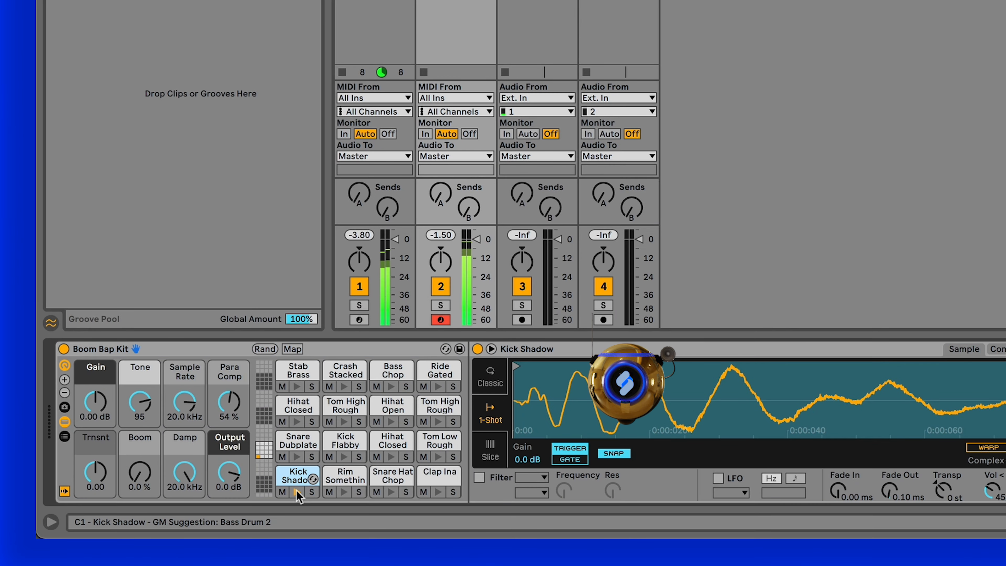
{"action": "left_click", "coordinate": [344, 492]}
{"action": "left_click", "coordinate": [390, 492]}
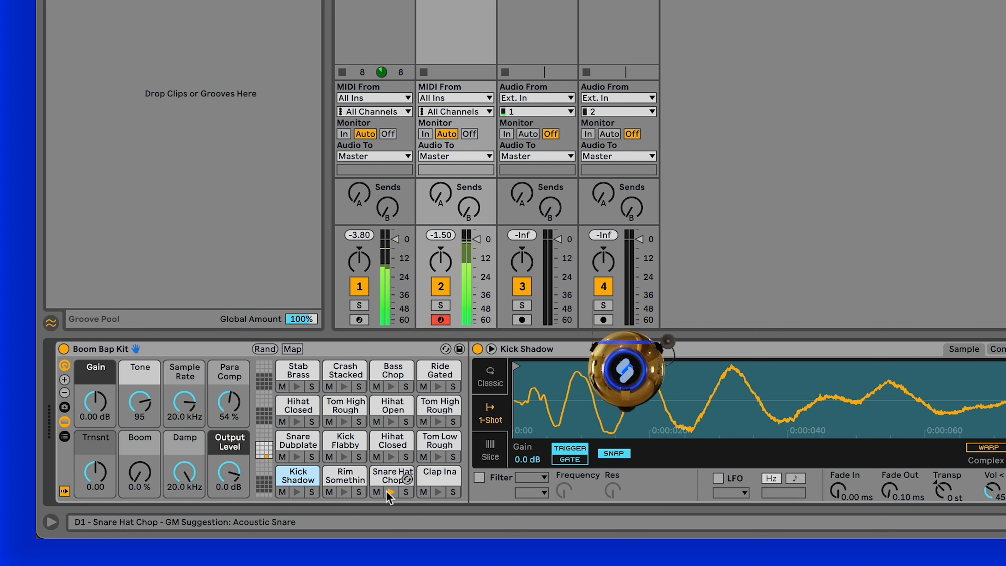
{"action": "left_click", "coordinate": [297, 457]}
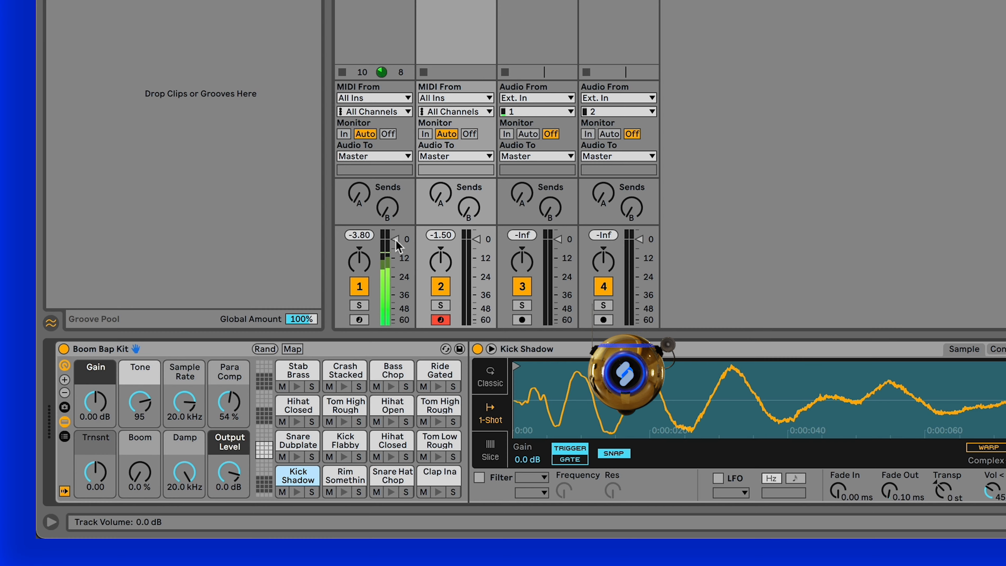
- Lower the volume faders of the Shimmer Pluck and Boom Bap Kit tracks slightly
{"action": "left_click_drag", "start_coordinate": [396, 239], "coordinate": [396, 247]}
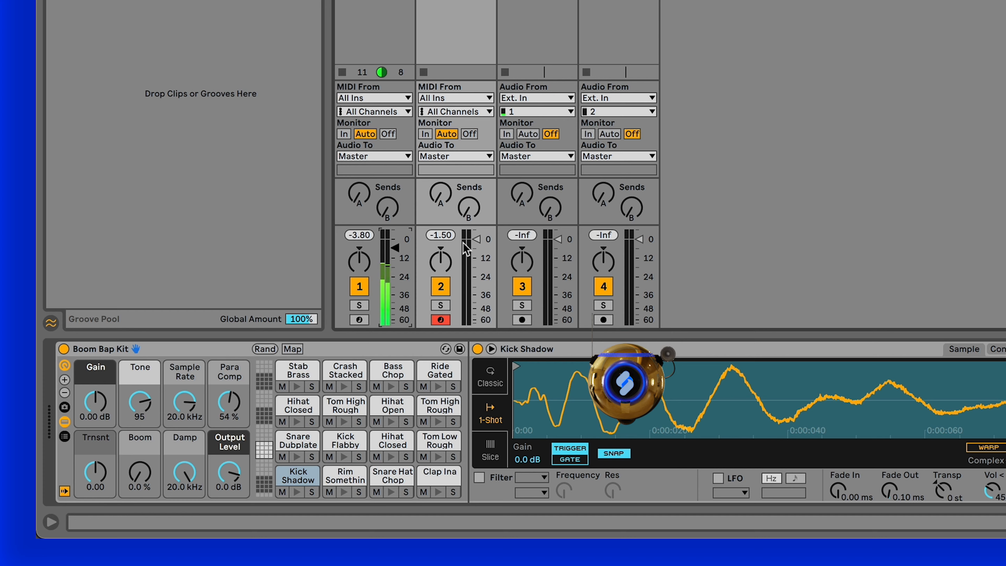
{"action": "left_click_drag", "start_coordinate": [476, 239], "coordinate": [476, 245]}
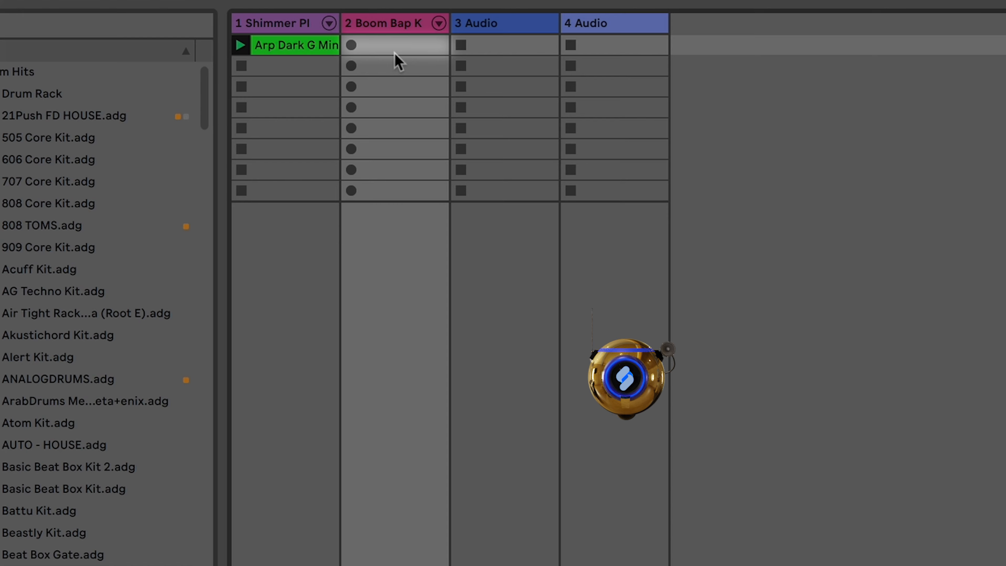
- Create an empty MIDI clip in the Boom Bap Kit track's first slot and add a Kick Shadow note on its first sixteenth
{"action": "left_click", "coordinate": [194, 47]}
{"action": "double_click", "coordinate": [397, 55]}
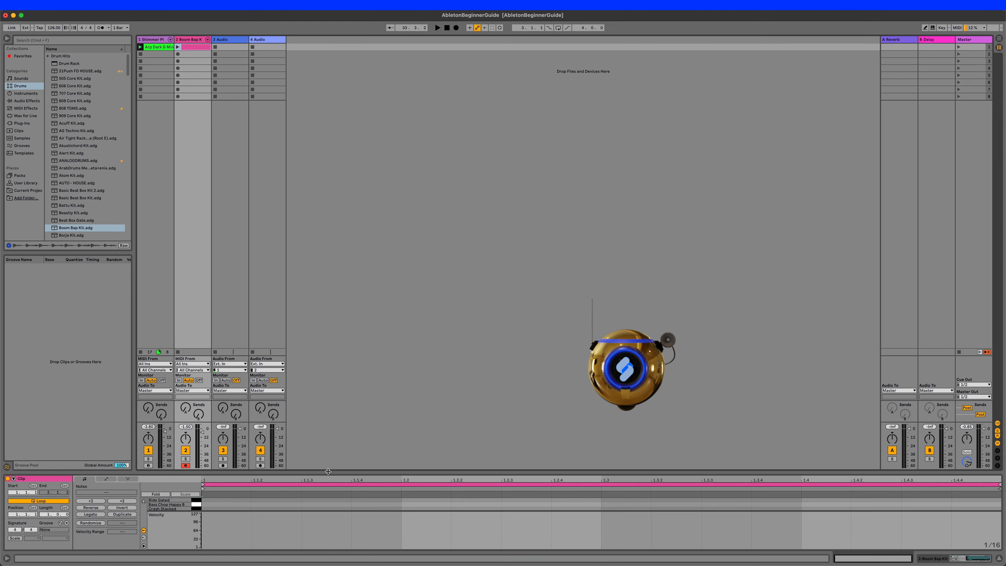
{"action": "left_click_drag", "start_coordinate": [328, 472], "coordinate": [341, 240]}
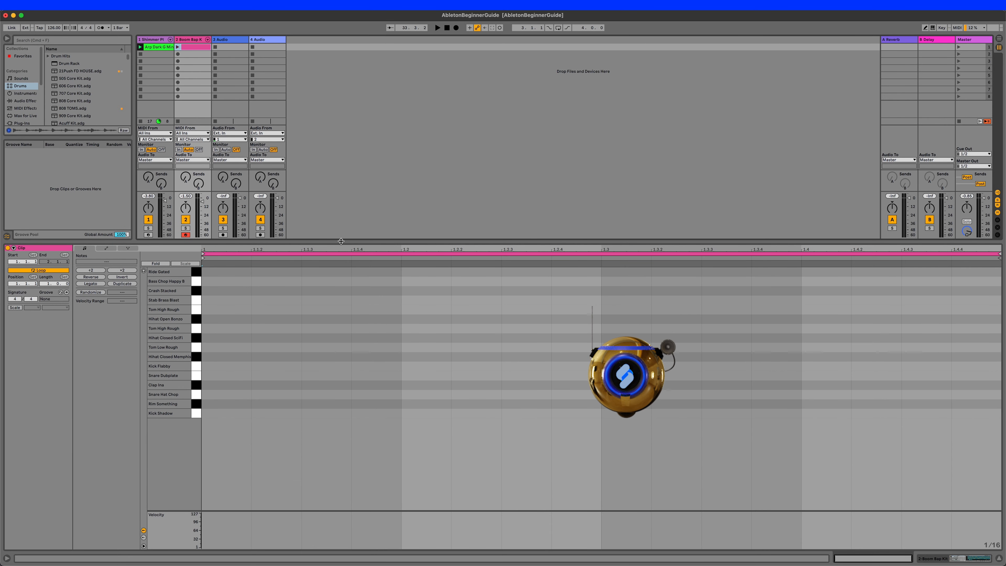
{"action": "double_click", "coordinate": [234, 415]}
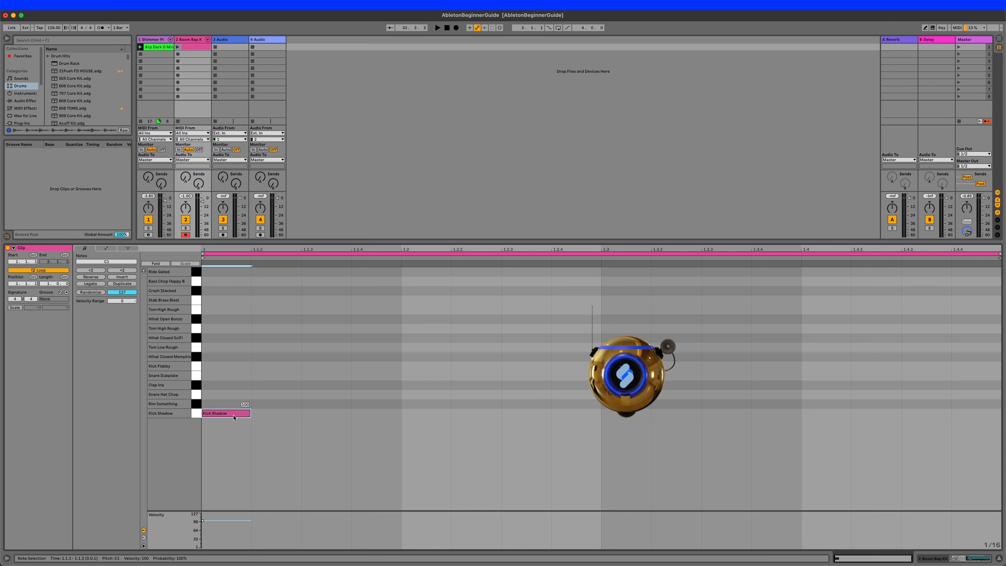
- Start playback and launch the new drum clip together with the arpeggio clip
{"action": "key", "text": "space"}
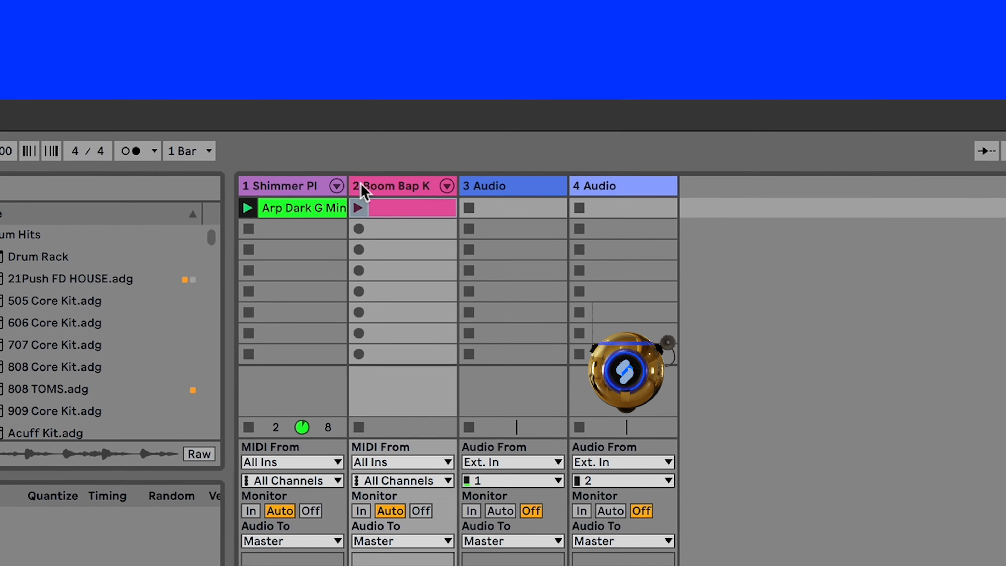
{"action": "left_click", "coordinate": [323, 182]}
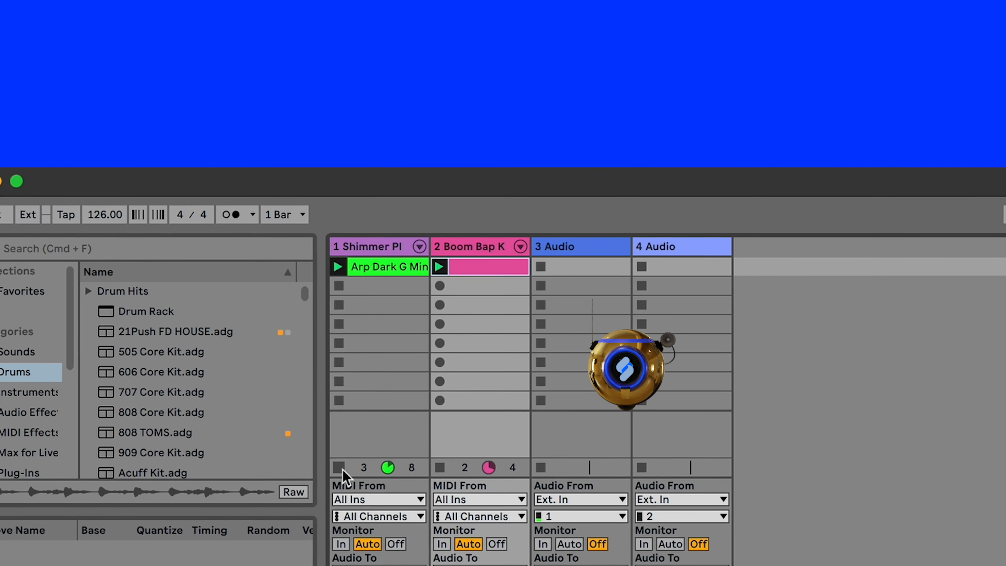
{"action": "left_click", "coordinate": [365, 480]}
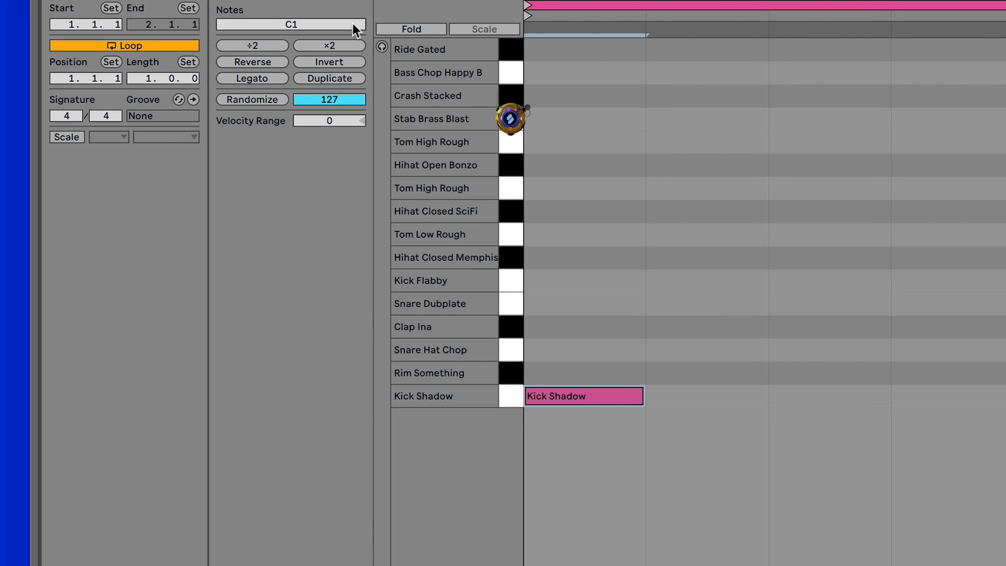
- Enable note preview in the drum clip's MIDI editor and audition the Kick Shadow key
{"action": "left_click", "coordinate": [382, 46]}
{"action": "left_click", "coordinate": [511, 396]}
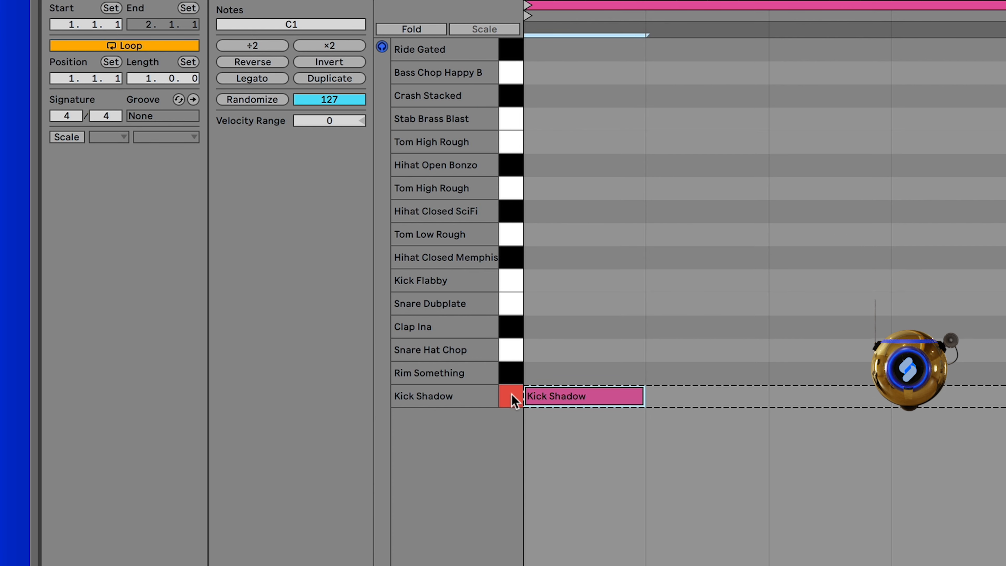
- Audition the kit's sounds from Rim Something upward through Snare Dubplate to Tom High Rough
{"action": "left_click", "coordinate": [507, 373]}
{"action": "left_click", "coordinate": [508, 349]}
{"action": "left_click", "coordinate": [507, 324]}
{"action": "left_click", "coordinate": [509, 302]}
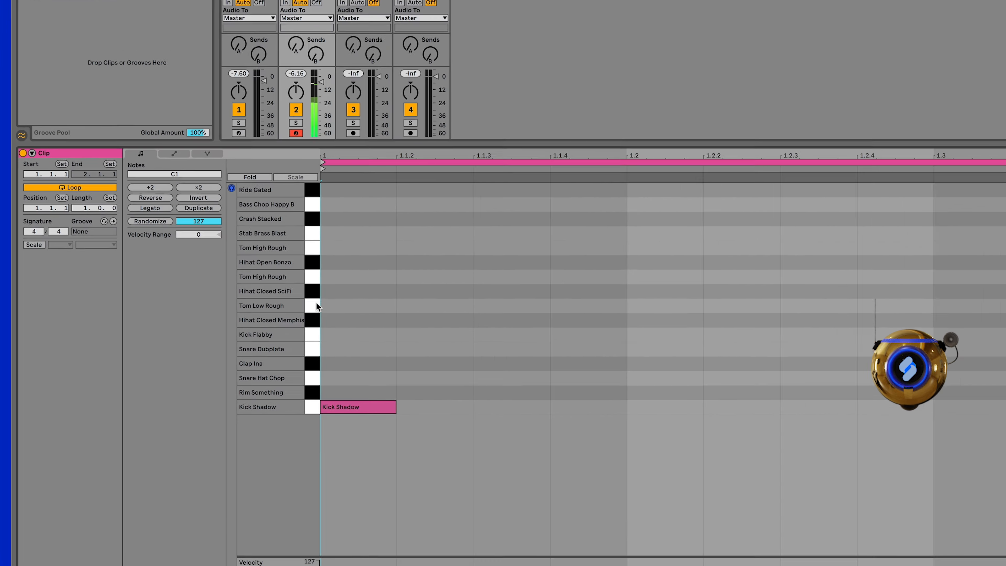
{"action": "left_click", "coordinate": [315, 278]}
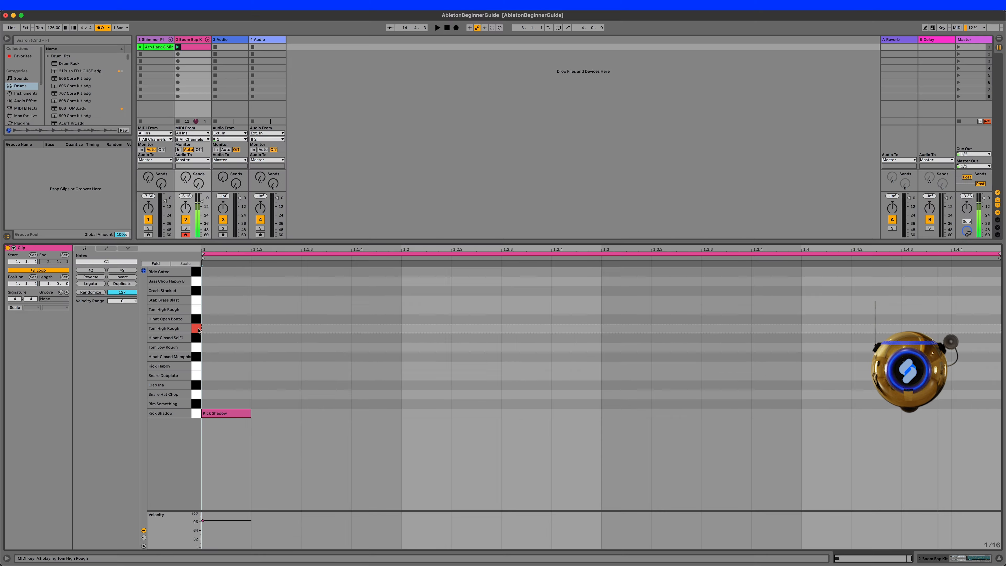
{"action": "left_click", "coordinate": [315, 249]}
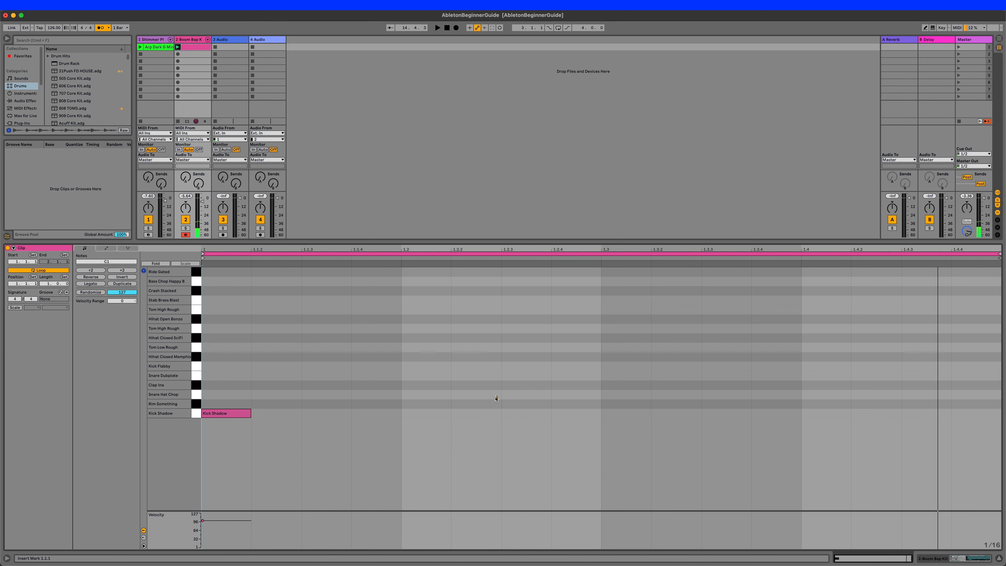
- Add a Snare Dubplate note at 1.3, a Kick Shadow note at 1.2.3 and a Hihat Open Bonzo note at bar 1's start
{"action": "double_click", "coordinate": [629, 406]}
{"action": "left_click_drag", "start_coordinate": [624, 407], "coordinate": [623, 373]}
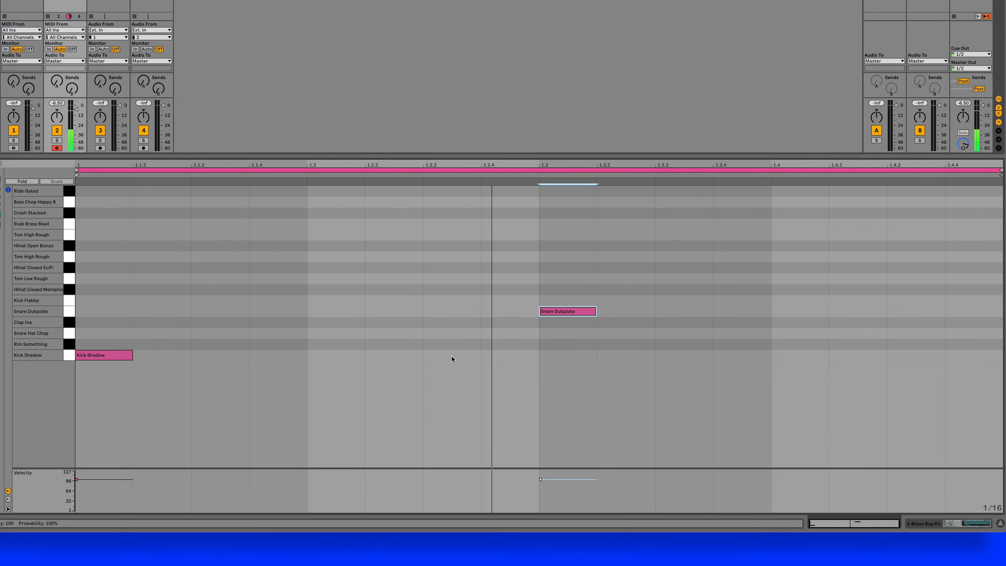
{"action": "double_click", "coordinate": [451, 355]}
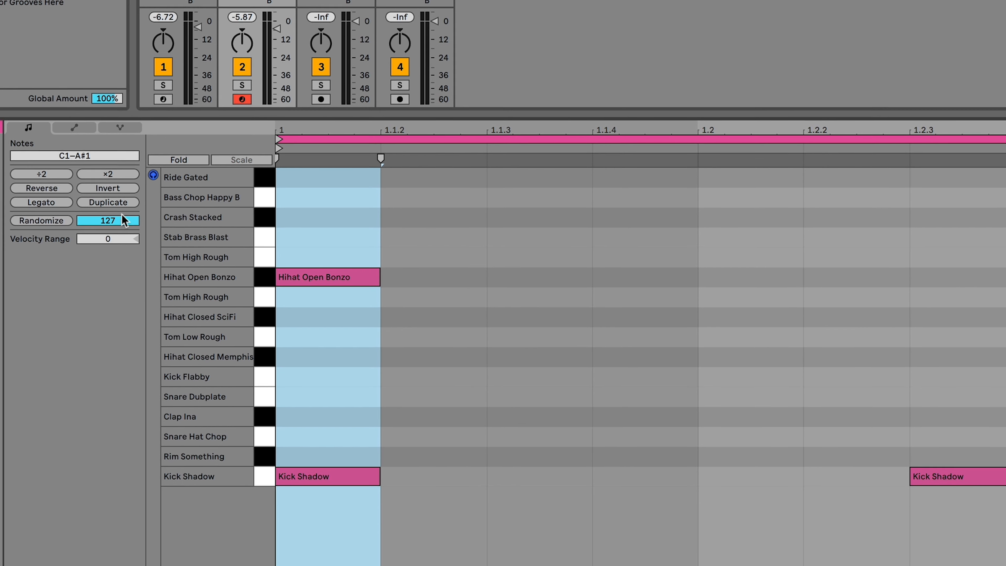
- Duplicate the one-bar drum loop to two bars and add an extra Kick Shadow note at 2.1.3
{"action": "left_click", "coordinate": [107, 202]}
{"action": "double_click", "coordinate": [725, 396]}
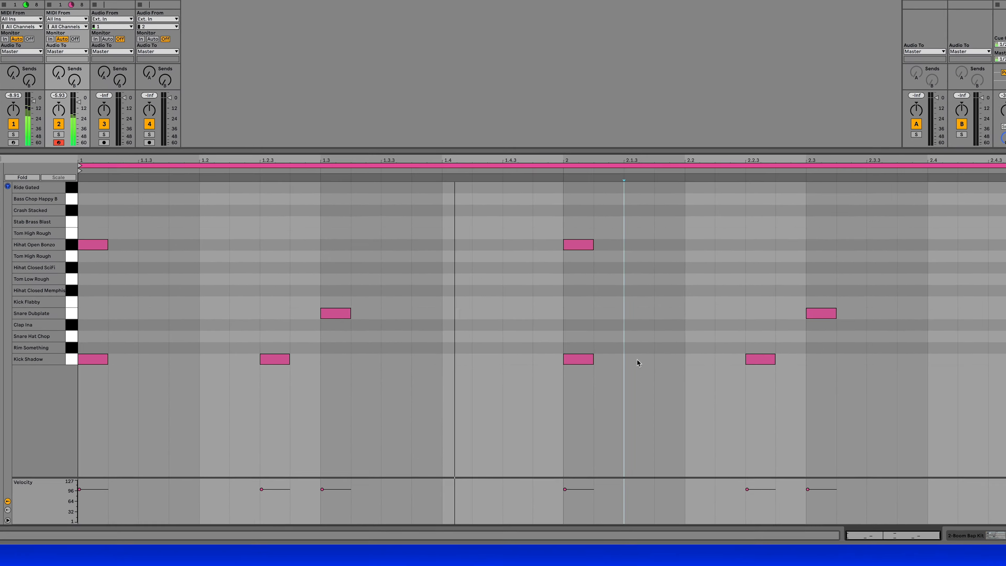
{"action": "double_click", "coordinate": [759, 387]}
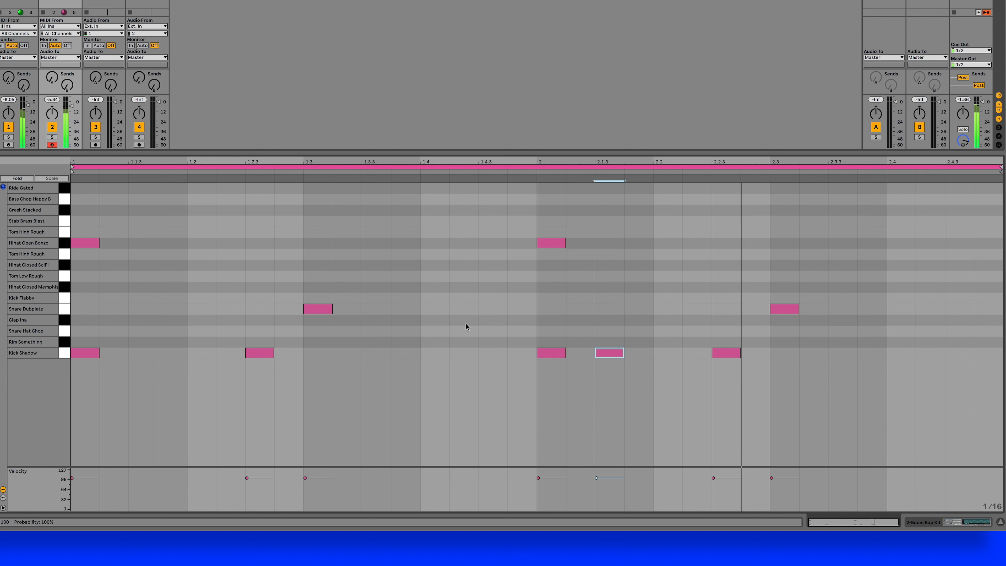
- Add a Hihat Closed Memphis note at 1.1.1 and a Hihat Closed SciFi note at 1.1.3, with velocities 61 and 39
{"action": "double_click", "coordinate": [84, 287]}
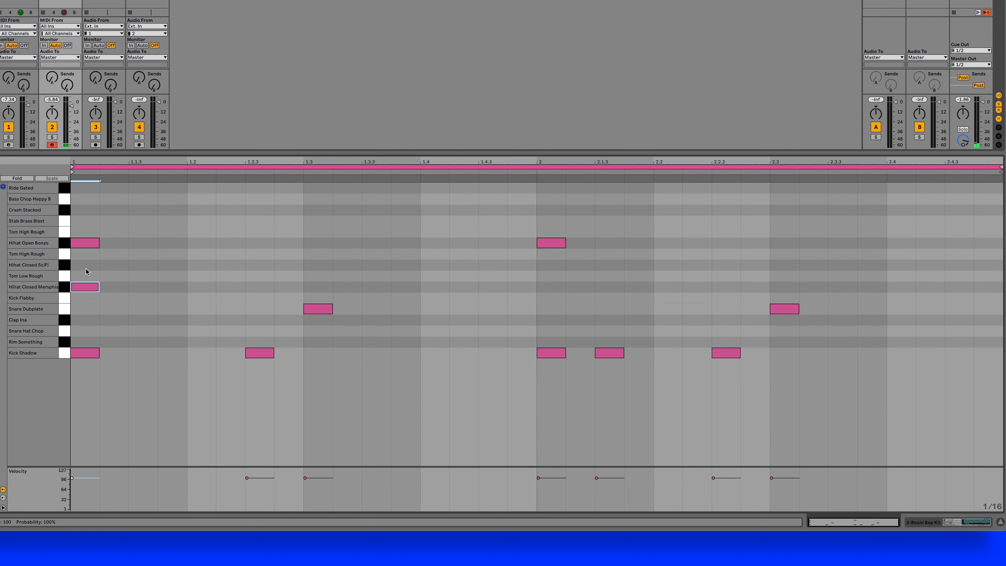
{"action": "double_click", "coordinate": [140, 268]}
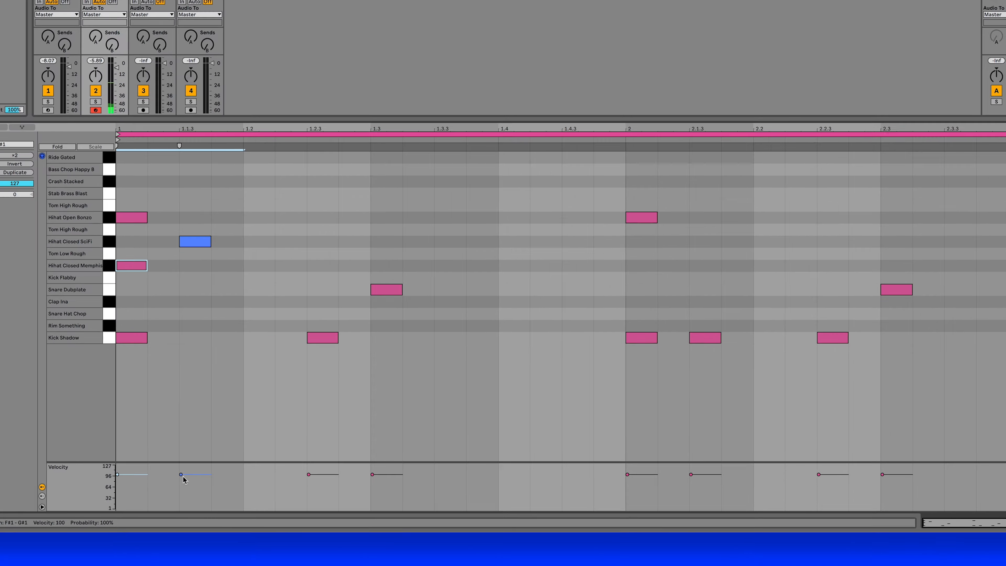
{"action": "left_click_drag", "start_coordinate": [130, 478], "coordinate": [130, 483]}
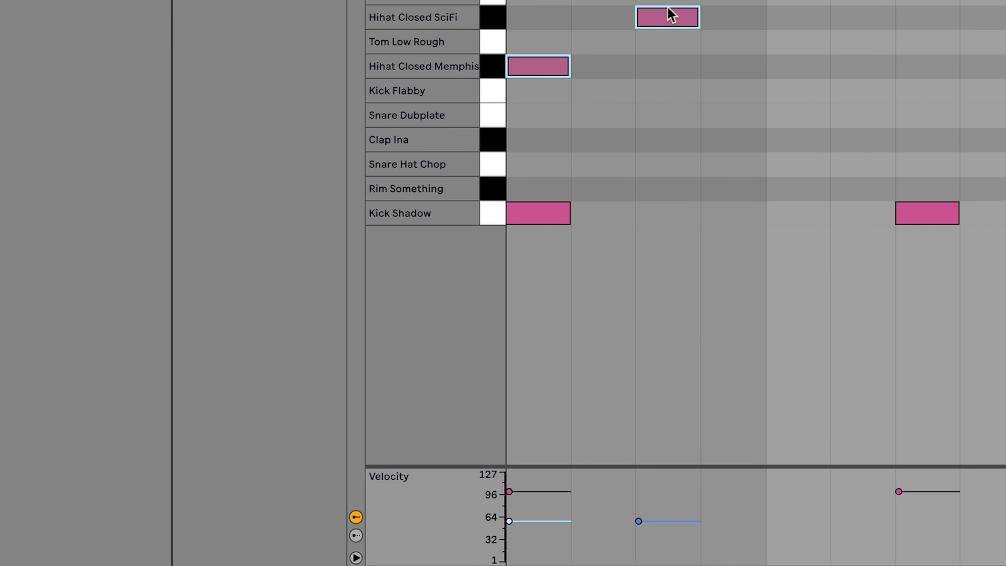
{"action": "left_click", "coordinate": [684, 1]}
{"action": "left_click_drag", "start_coordinate": [671, 15], "coordinate": [672, 21]}
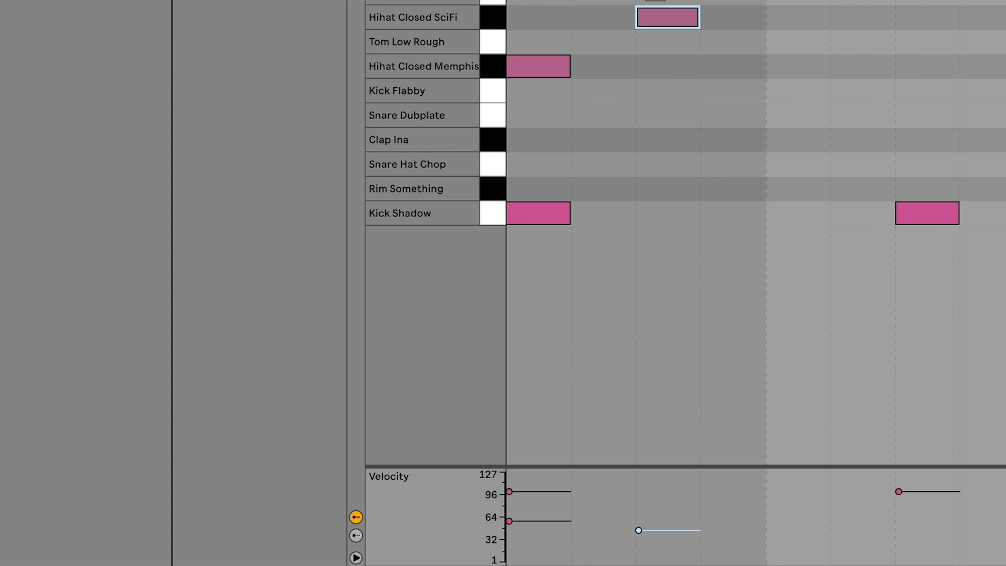
{"action": "left_click", "coordinate": [546, 76]}
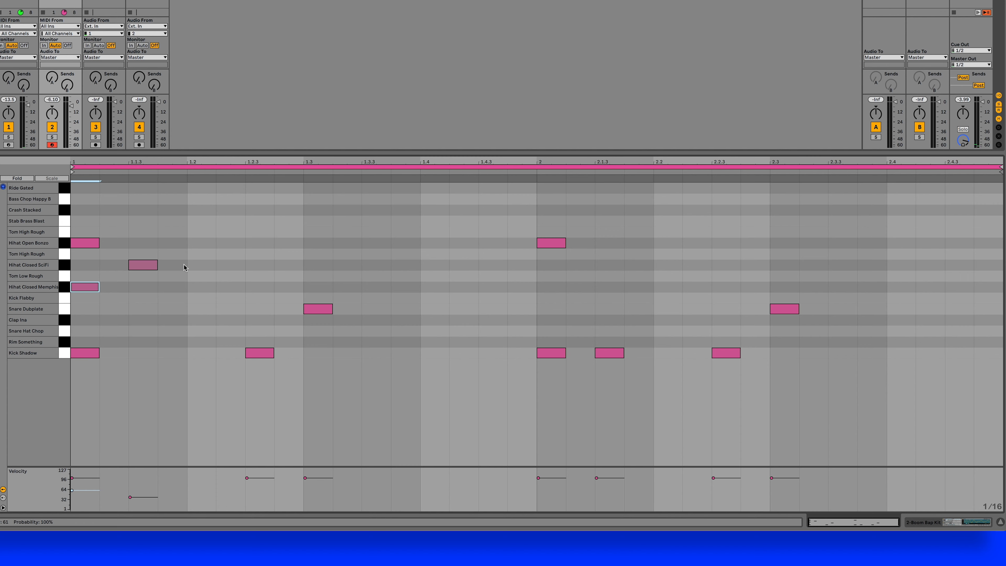
- Duplicate the two closed hi-hat notes repeatedly to the end of bar 2 and start playback
{"action": "left_click_drag", "start_coordinate": [760, 19], "coordinate": [600, 88]}
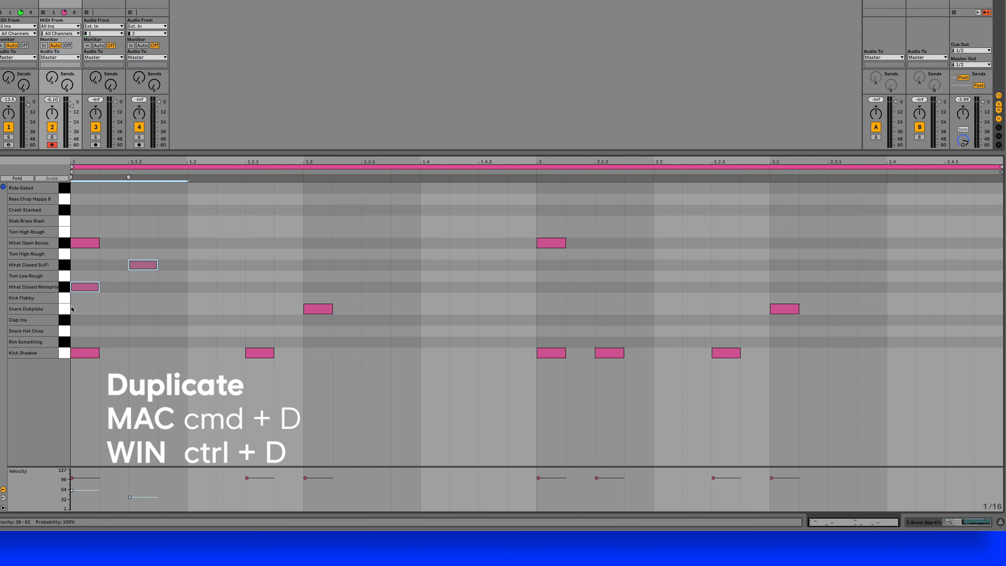
{"action": "key", "text": "ctrl+d"}
{"action": "key", "text": "ctrl+d"}
{"action": "key", "text": "ctrl+d"}
{"action": "key", "text": "ctrl+d"}
{"action": "key", "text": "ctrl+d"}
{"action": "key", "text": "ctrl+d"}
{"action": "key", "text": "ctrl+d"}
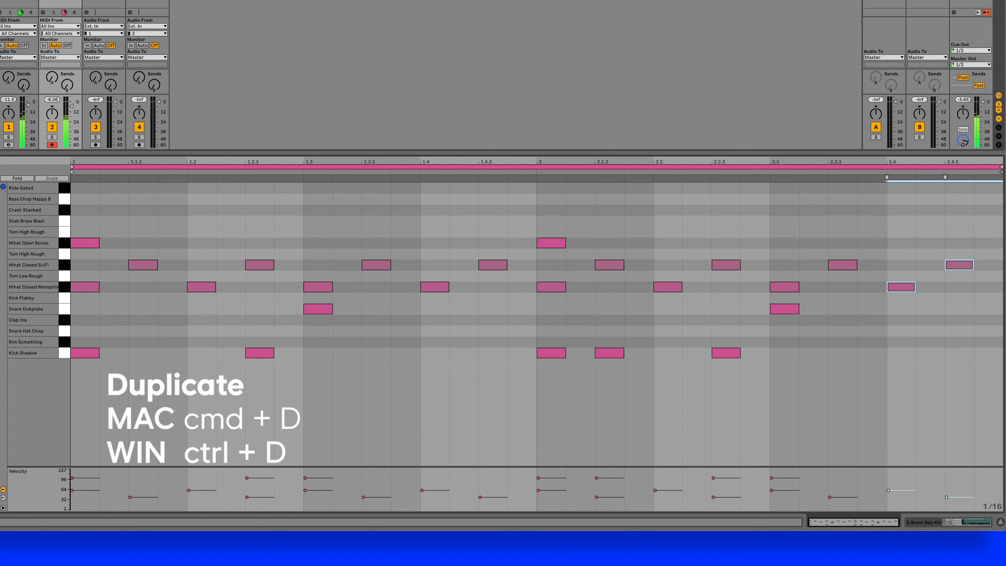
{"action": "key", "text": "space"}
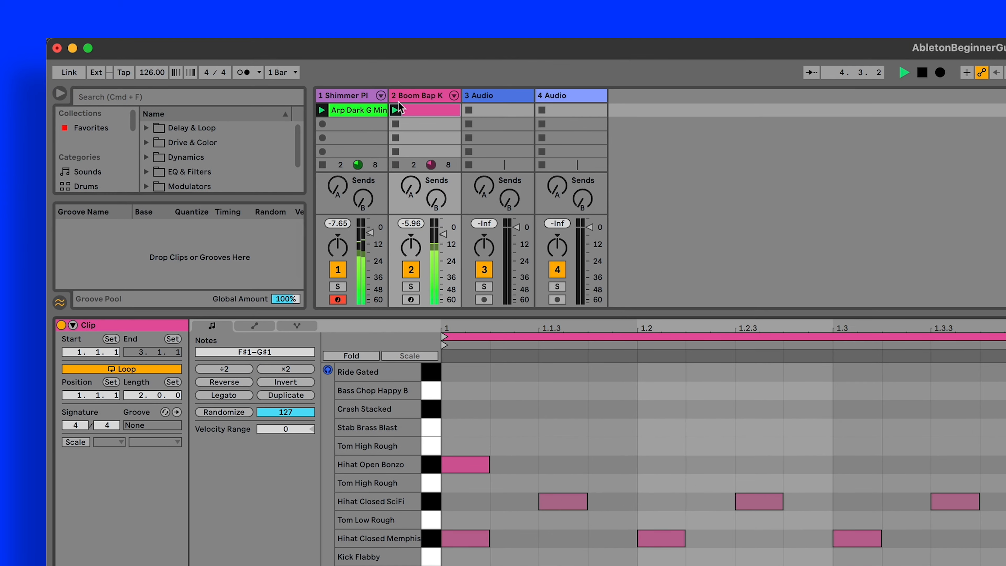
- Open the Arp Dark G Minor clip and transpose the D#4 note in beat 2.2 up to A#4 and back down by semitones
{"action": "left_click", "coordinate": [346, 108]}
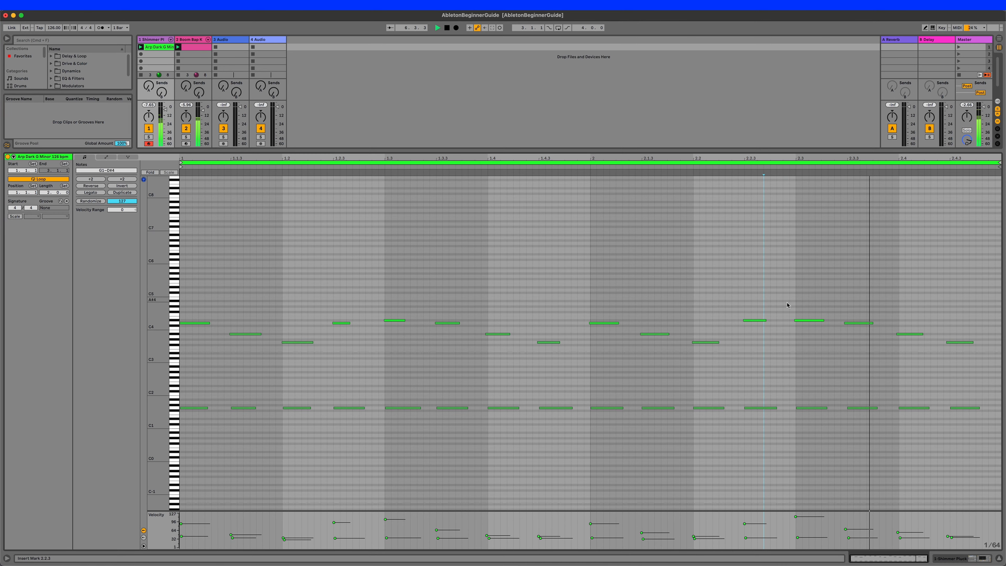
{"action": "left_click_drag", "start_coordinate": [776, 306], "coordinate": [750, 331]}
{"action": "key", "text": "Up"}
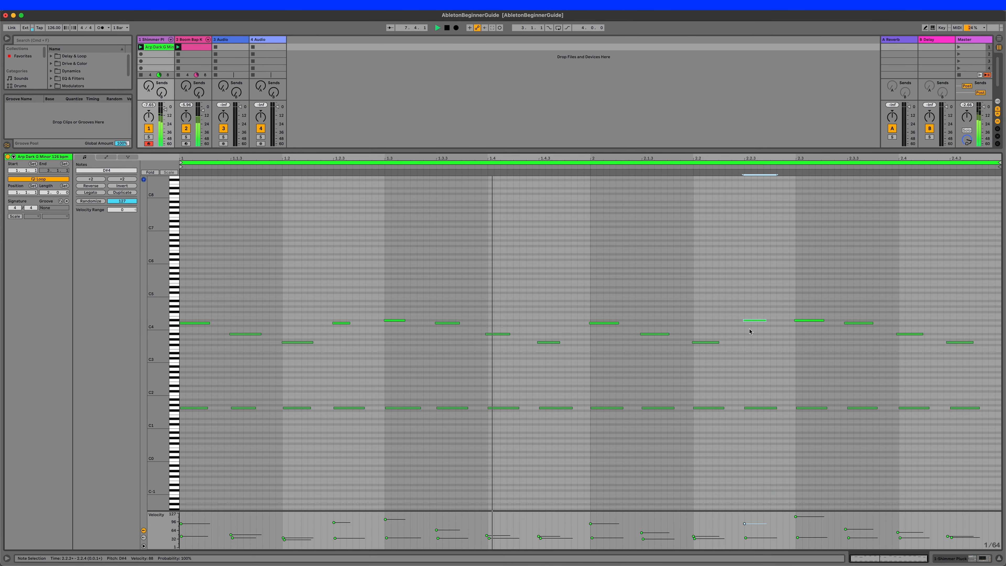
{"action": "key", "text": "Up"}
{"action": "key", "text": "Up"}
{"action": "key", "text": "Up"}
{"action": "key", "text": "Up"}
{"action": "key", "text": "Up"}
{"action": "key", "text": "Up"}
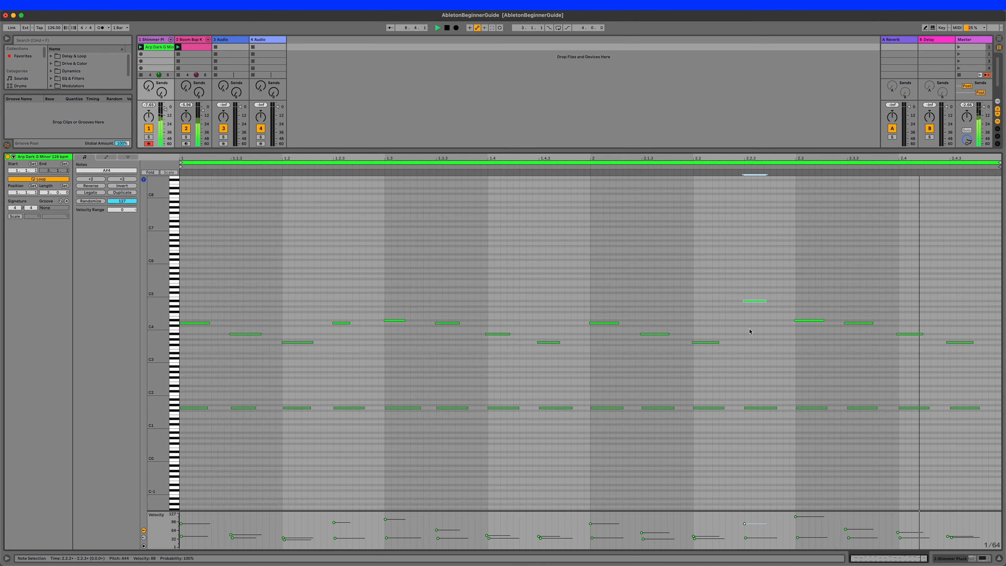
{"action": "key", "text": "Down"}
{"action": "key", "text": "Down"}
{"action": "key", "text": "Down"}
{"action": "key", "text": "Down"}
{"action": "key", "text": "Down"}
{"action": "key", "text": "Down"}
{"action": "key", "text": "Down"}
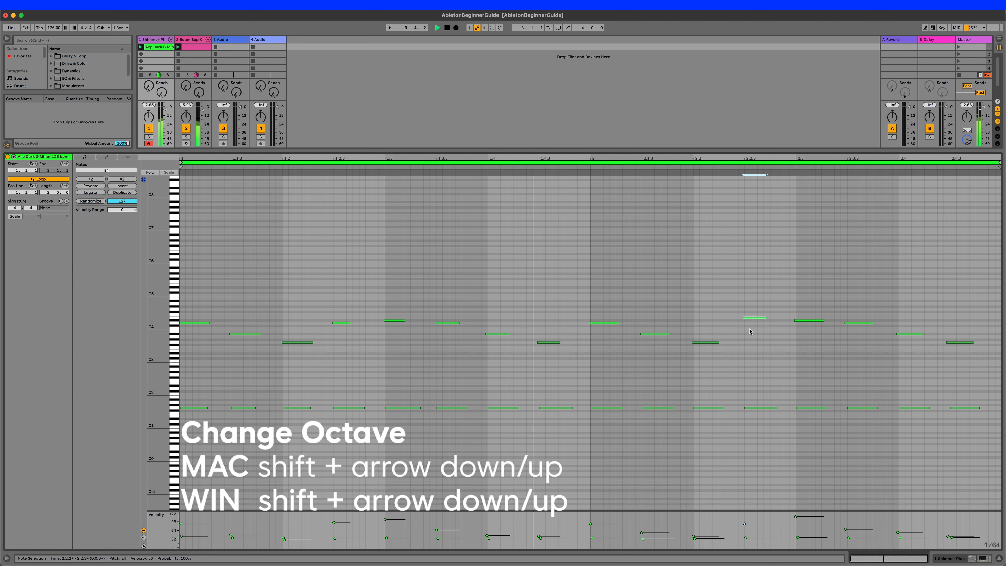
- Shift the selected arpeggio note up an octave to D#5, and bring it down two octaves to D#3
{"action": "key", "text": "shift+Up"}
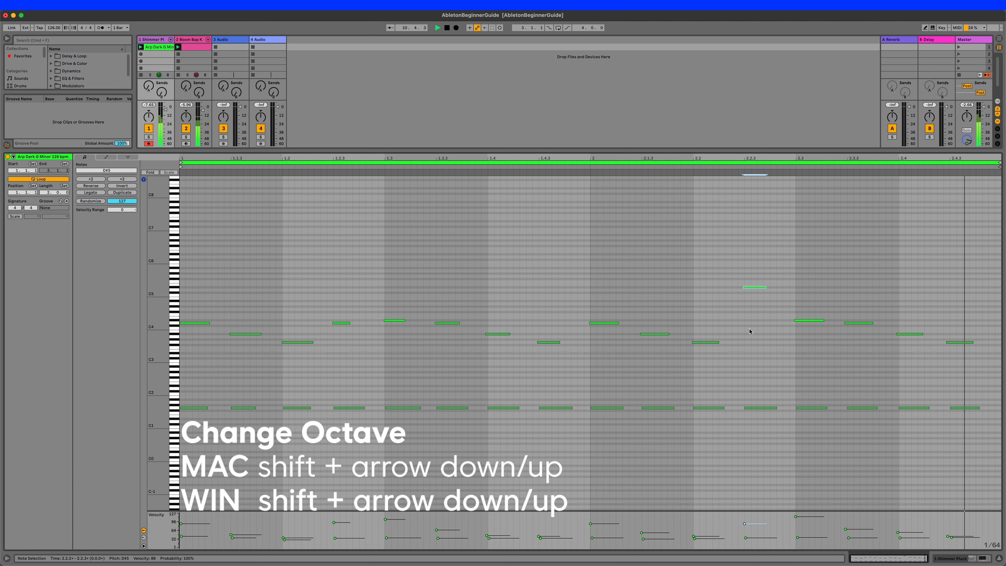
{"action": "key", "text": "shift+Down"}
{"action": "key", "text": "shift+Down"}
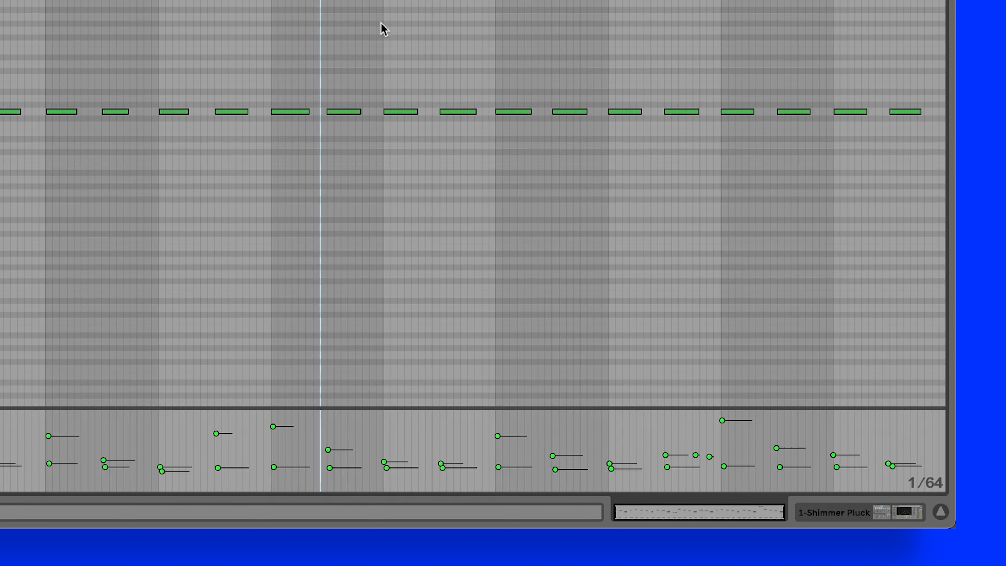
- Change the arpeggio clip's fixed grid to 1/16 and then to 1/32
{"action": "right_click", "coordinate": [367, 25]}
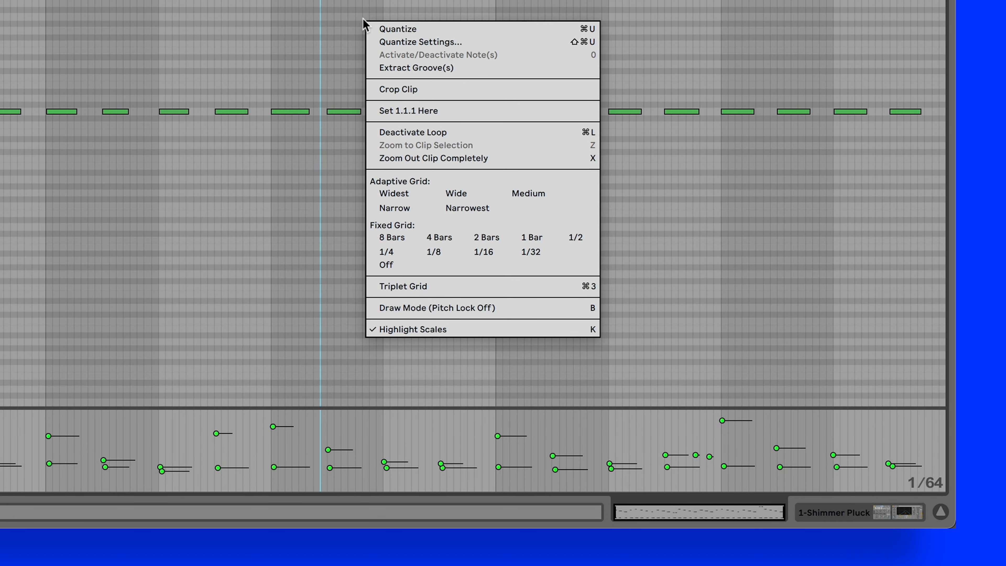
{"action": "left_click", "coordinate": [484, 252]}
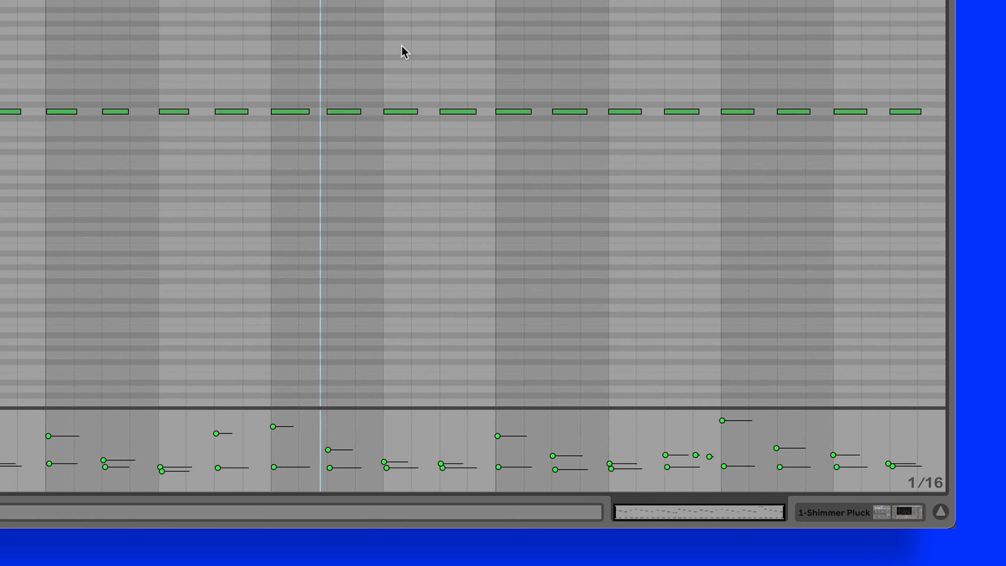
{"action": "right_click", "coordinate": [403, 45]}
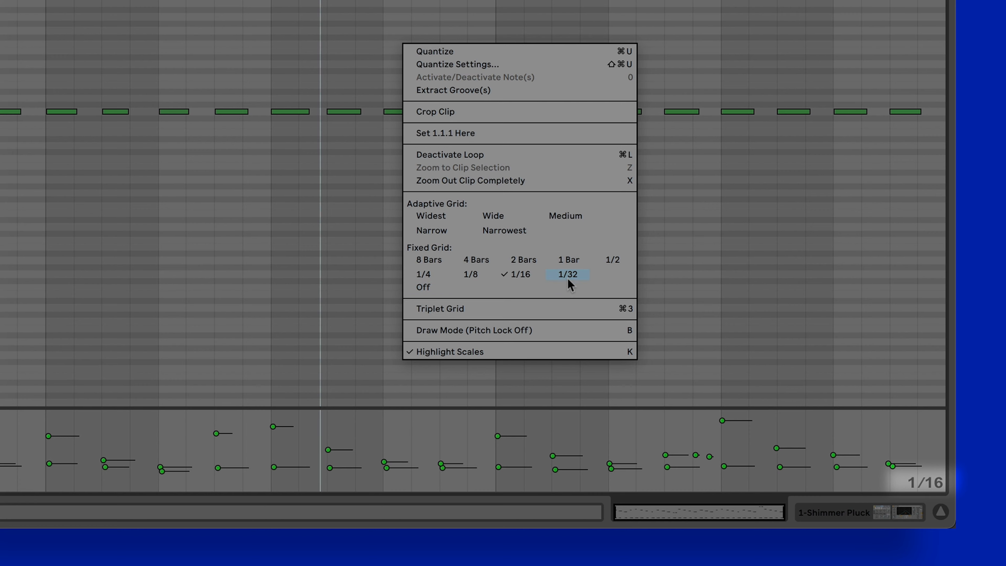
{"action": "left_click", "coordinate": [569, 278]}
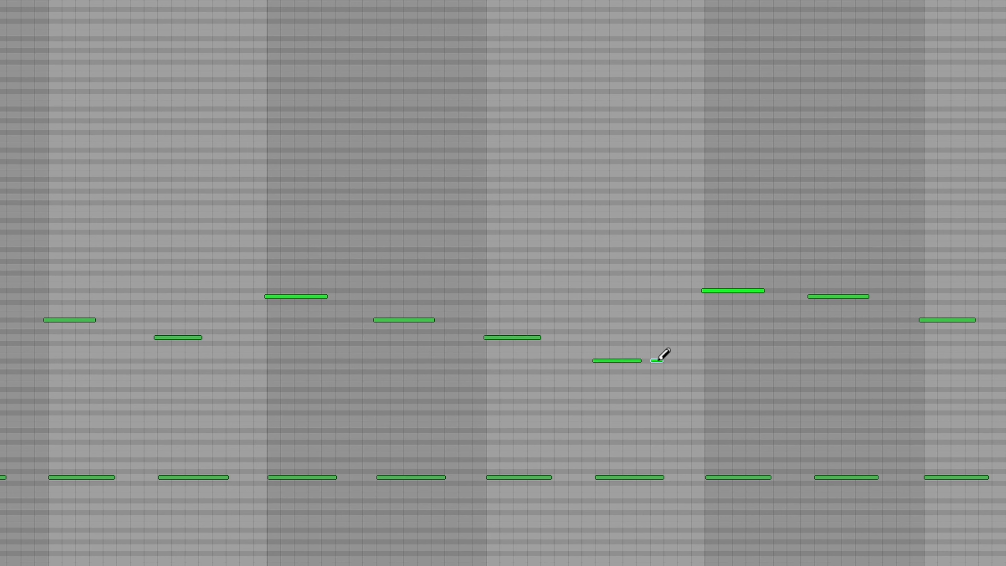
- Draw short repeat D#3 notes after the existing D#3 note in beat 2.2 and adjust note velocities
{"action": "left_click", "coordinate": [680, 360]}
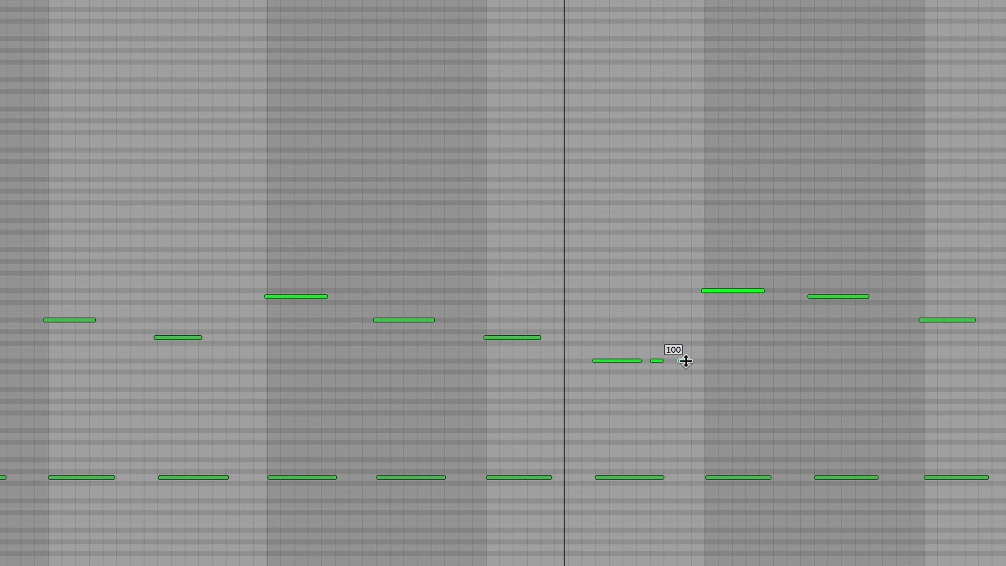
{"action": "mouse_move", "coordinate": [685, 360]}
{"action": "left_mouse_down"}
{"action": "mouse_move", "coordinate": [685, 370]}
{"action": "mouse_move", "coordinate": [683, 350]}
{"action": "left_mouse_up"}
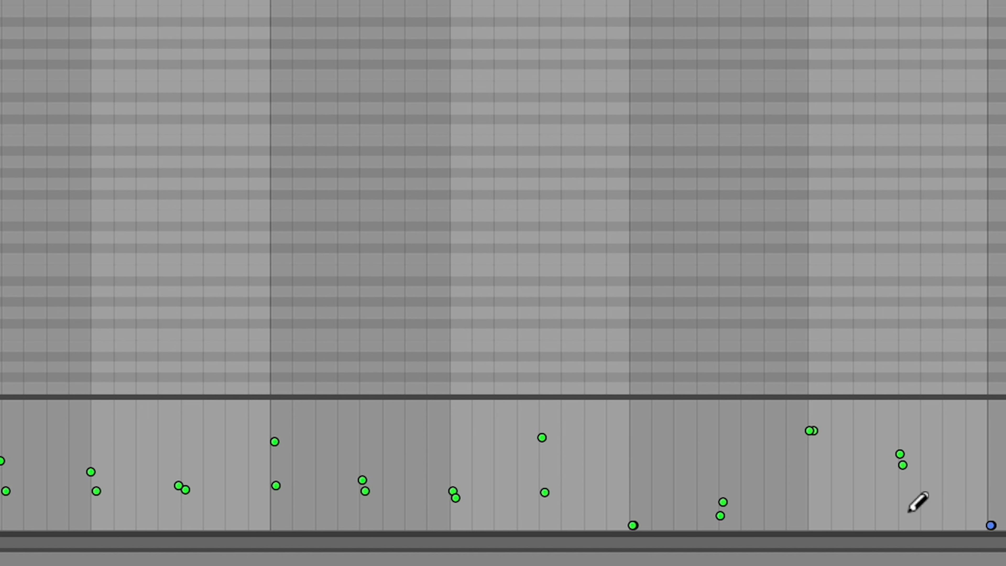
{"action": "mouse_move", "coordinate": [909, 512]}
{"action": "left_mouse_down"}
{"action": "mouse_move", "coordinate": [647, 415]}
{"action": "mouse_move", "coordinate": [476, 512]}
{"action": "mouse_move", "coordinate": [1005, 501]}
{"action": "left_mouse_up"}
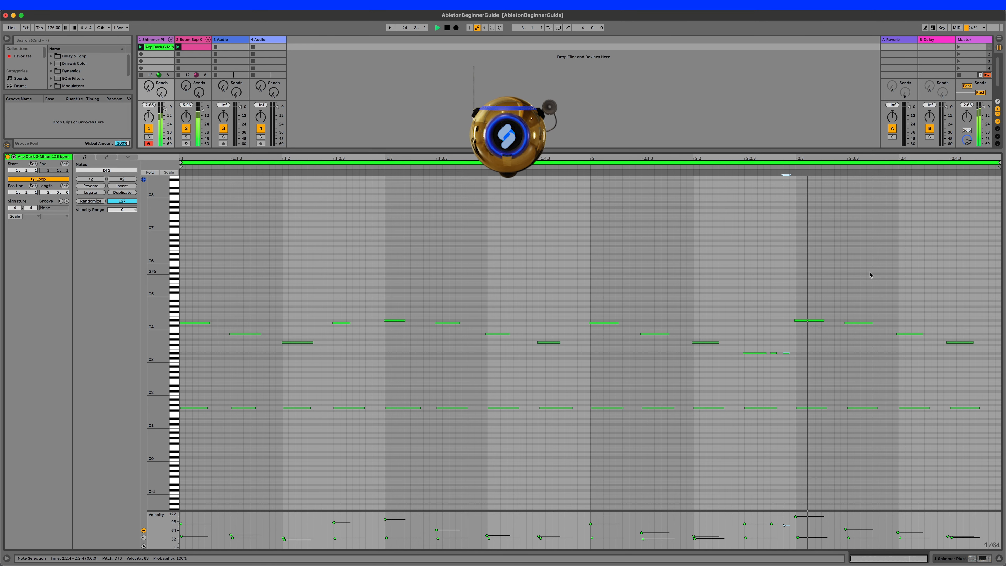
- Transpose the three D#3 notes in beat 2.2 up two octaves to D#5
{"action": "left_click_drag", "start_coordinate": [789, 358], "coordinate": [727, 328]}
{"action": "key", "text": "shift+Up"}
{"action": "key", "text": "shift+Up"}
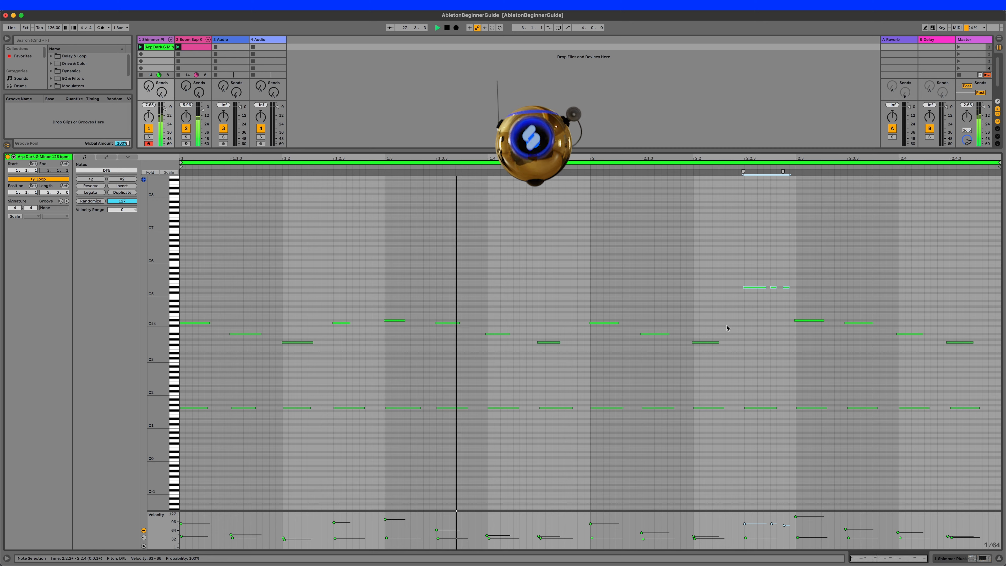
- Duplicate the arpeggio clip to four bars and transpose the three D#5 notes in bar 2 down two octaves to D#3
{"action": "left_click", "coordinate": [114, 193]}
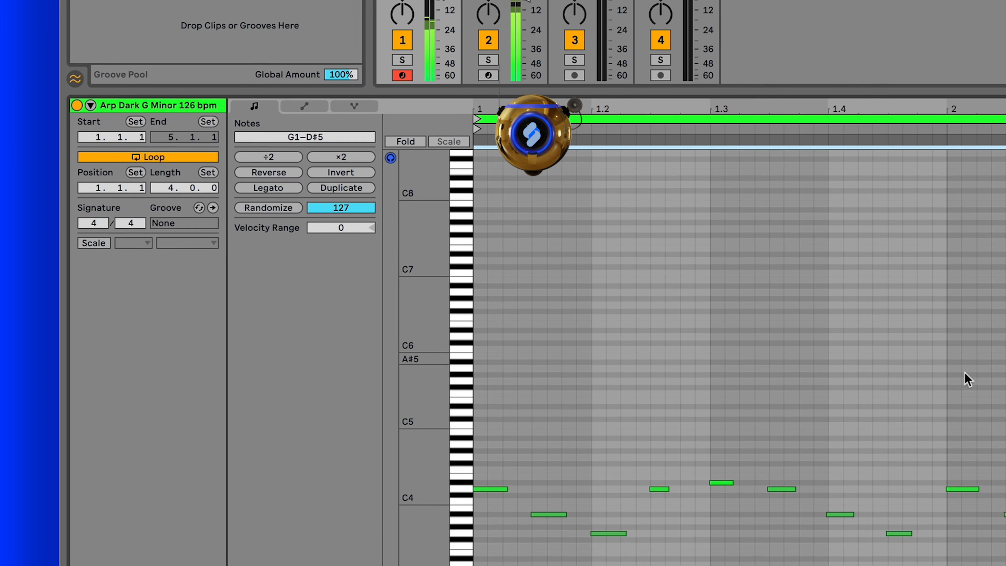
{"action": "left_click_drag", "start_coordinate": [882, 322], "coordinate": [786, 366]}
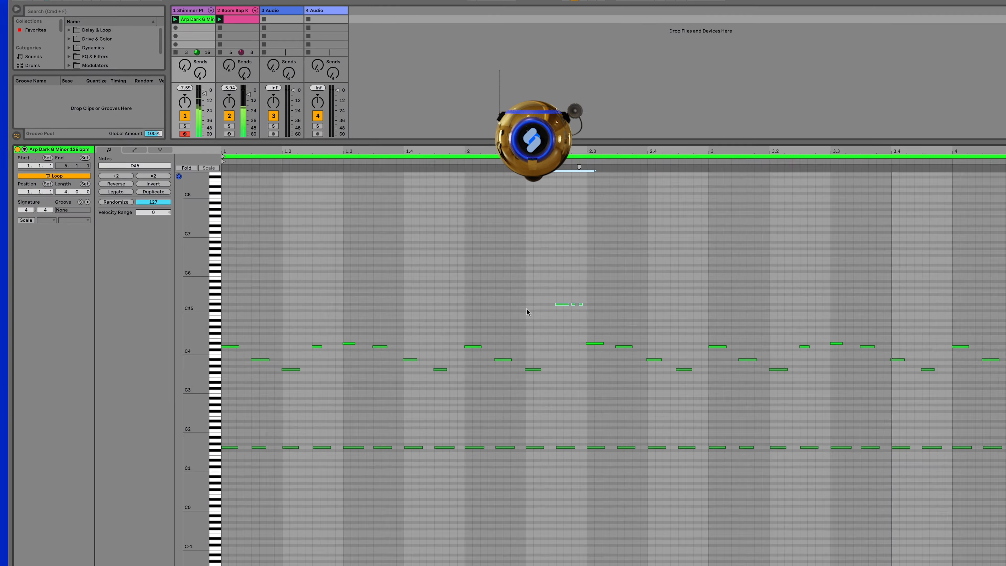
{"action": "key", "text": "shift+Down"}
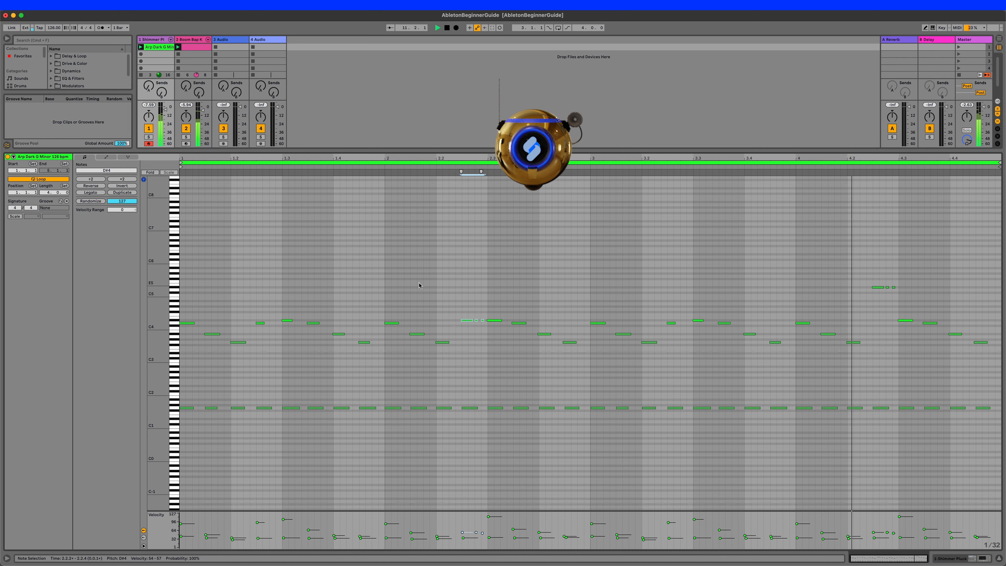
{"action": "key", "text": "shift+Down"}
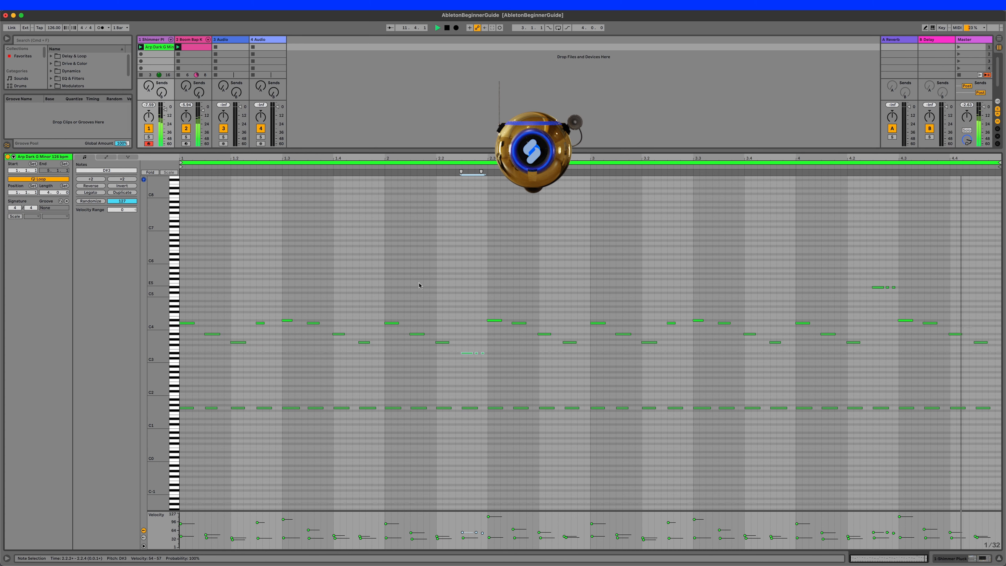
{"action": "left_click_drag", "start_coordinate": [518, 347], "coordinate": [456, 369]}
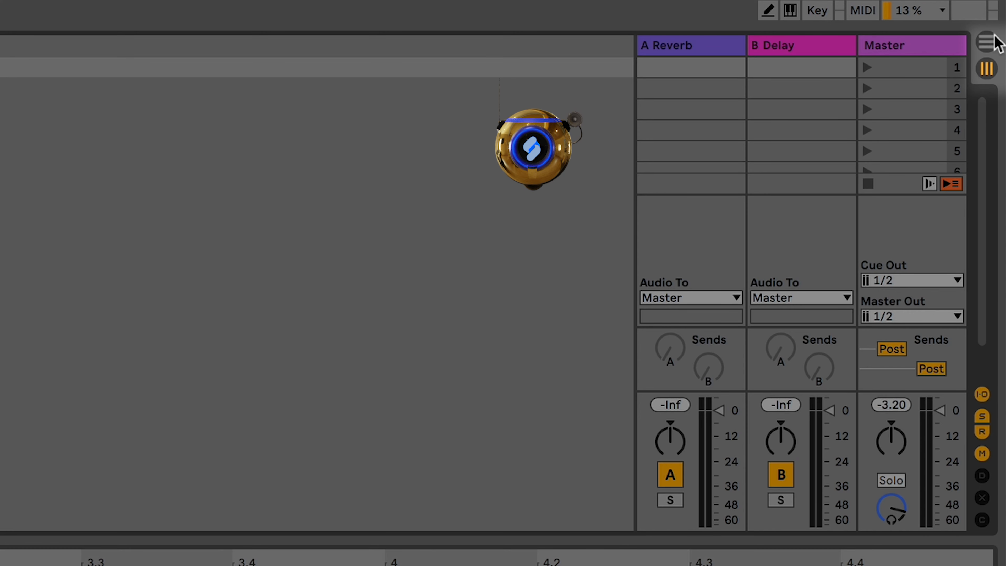
- Switch to Arrangement View and start playback
{"action": "left_click", "coordinate": [995, 38]}
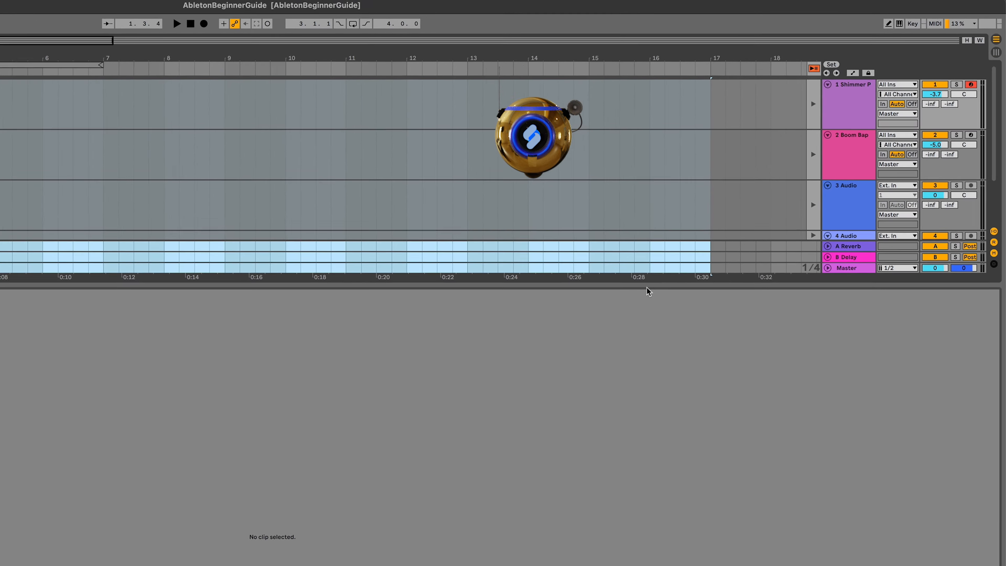
{"action": "left_click_drag", "start_coordinate": [647, 286], "coordinate": [737, 450]}
{"action": "key", "text": "space"}
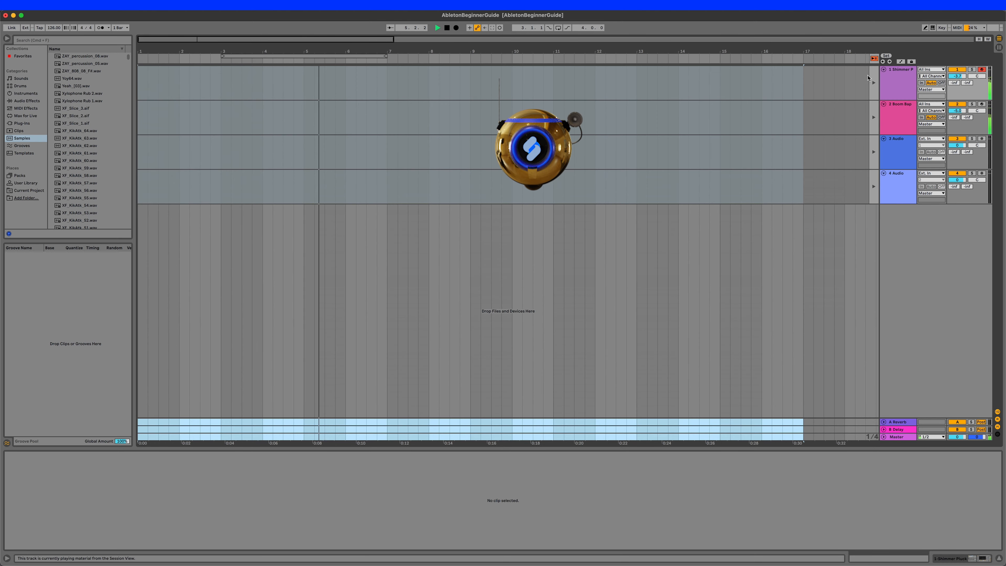
- Return the Shimmer Pluck and Boom Bap tracks, and all remaining tracks, from Session playback to Arrangement playback
{"action": "left_click", "coordinate": [873, 86]}
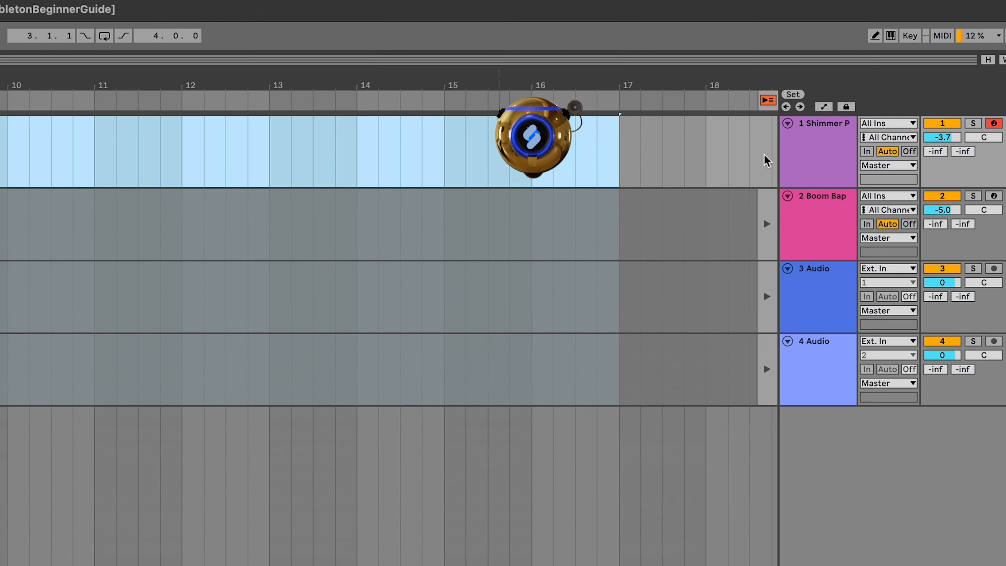
{"action": "left_click", "coordinate": [876, 114], "text": "shift"}
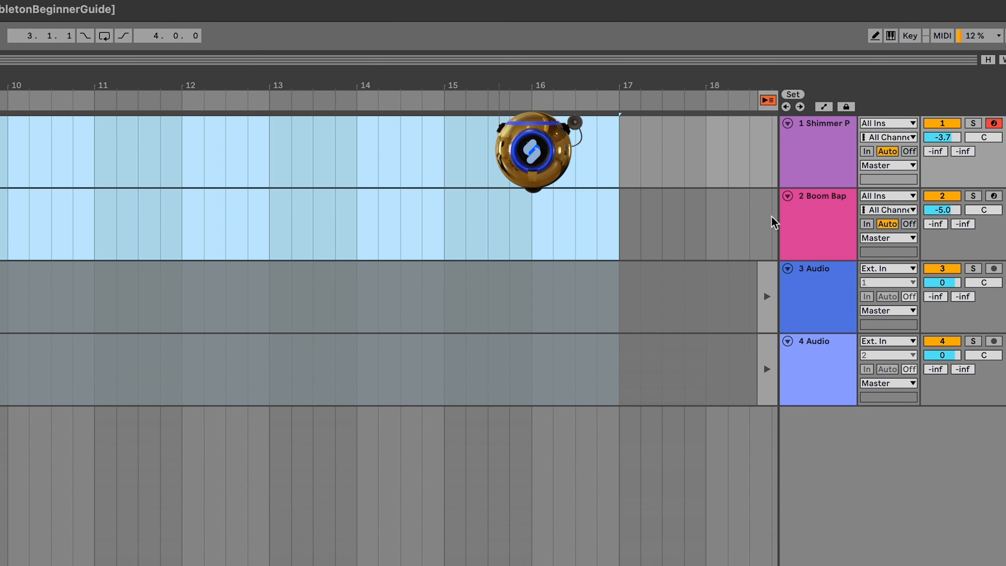
{"action": "left_click", "coordinate": [771, 101]}
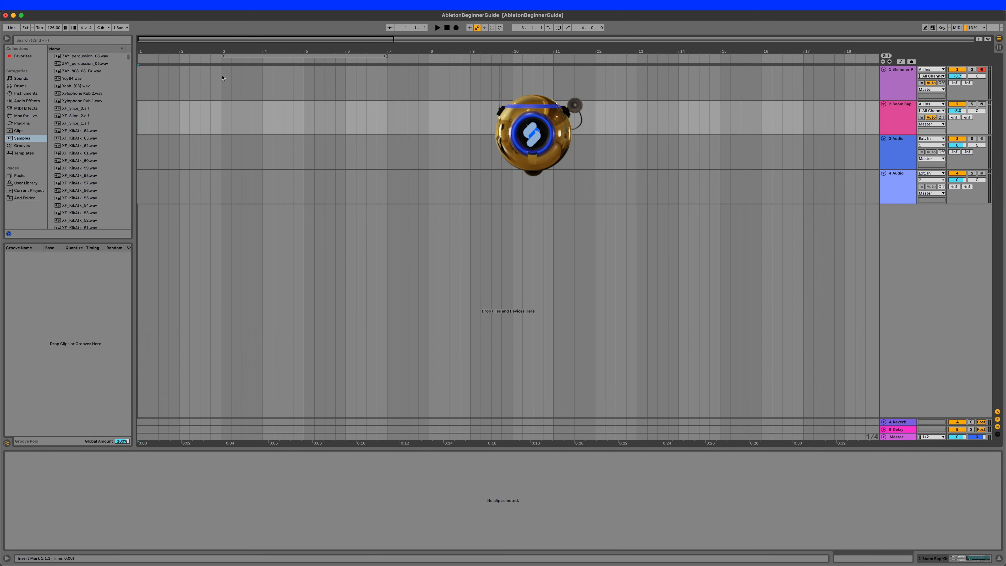
{"action": "left_click", "coordinate": [222, 77]}
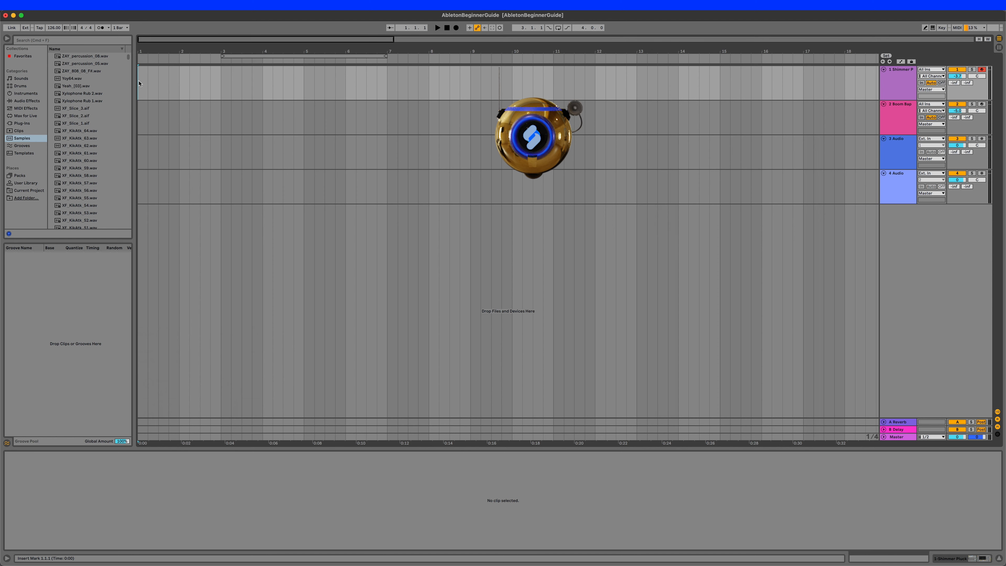
- Copy the arpeggio clip from Session View to bar 1 of the Shimmer Pluck track in Arrangement View
{"action": "key", "text": "Tab"}
{"action": "key", "text": "Tab"}
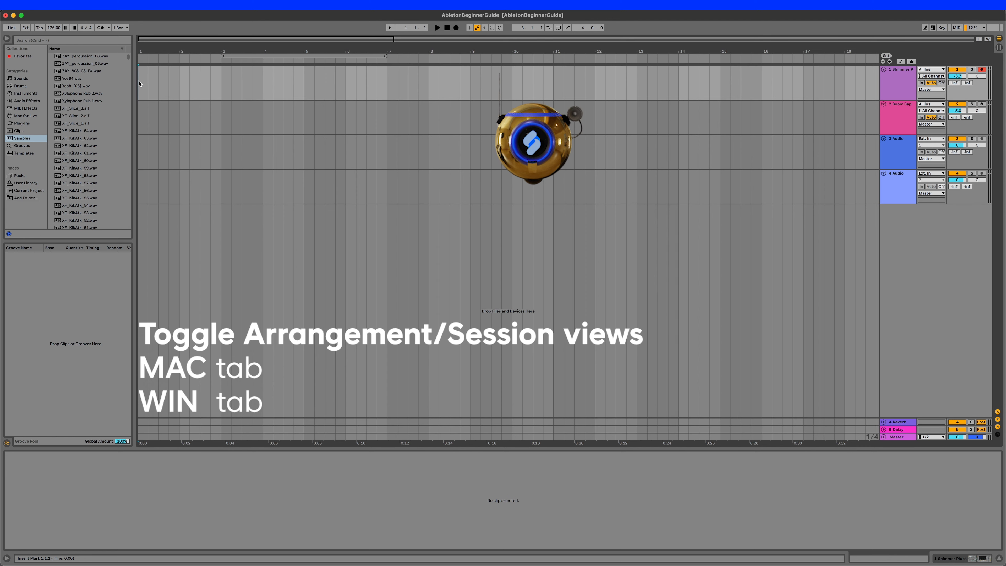
{"action": "key", "text": "Tab"}
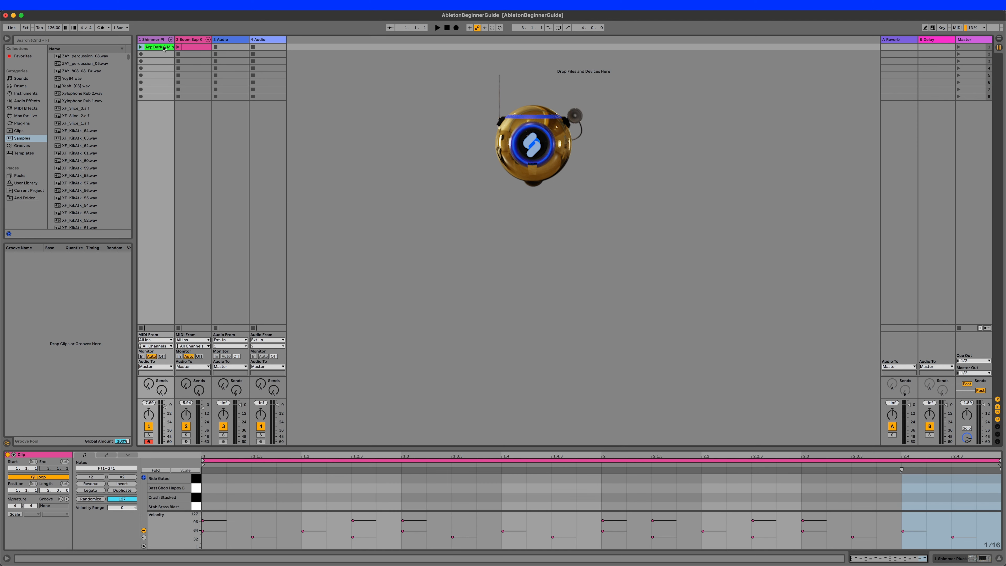
{"action": "key", "text": "Tab"}
{"action": "left_click_drag", "start_coordinate": [164, 47], "coordinate": [138, 77]}
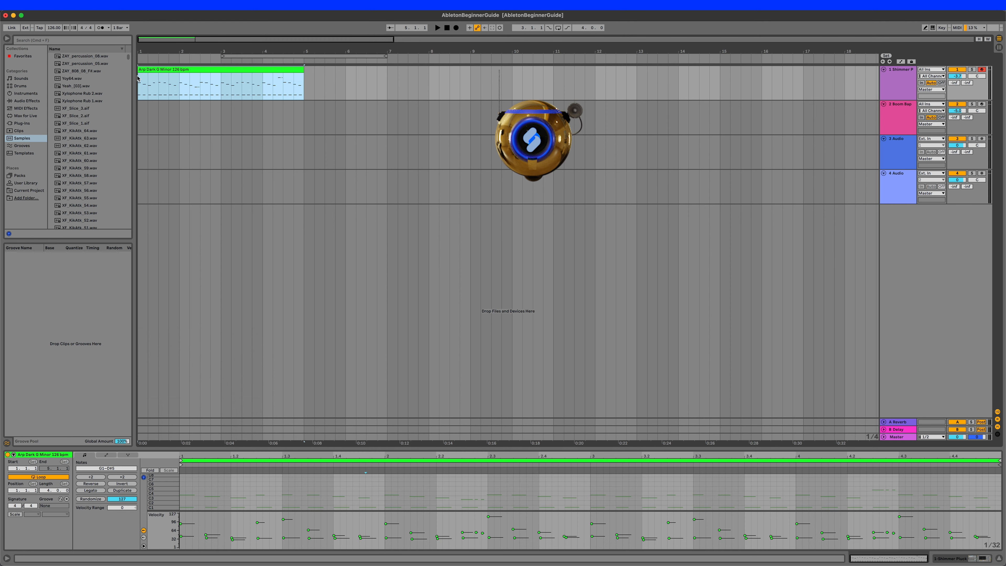
- Select the first two beats of the arpeggio clip and duplicate them repeatedly until they fill the track up to bar 5
{"action": "left_click", "coordinate": [191, 75]}
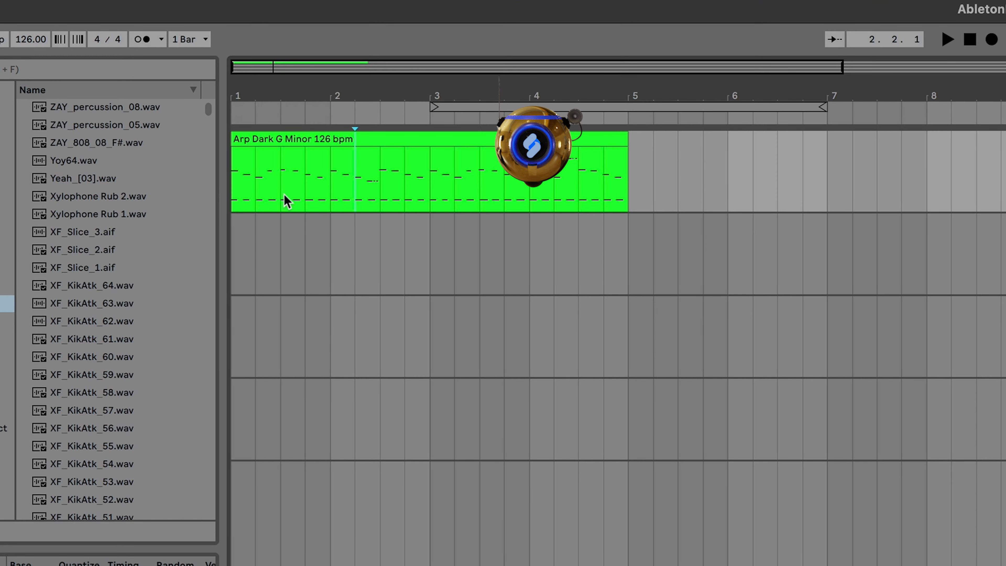
{"action": "left_click_drag", "start_coordinate": [253, 169], "coordinate": [193, 164]}
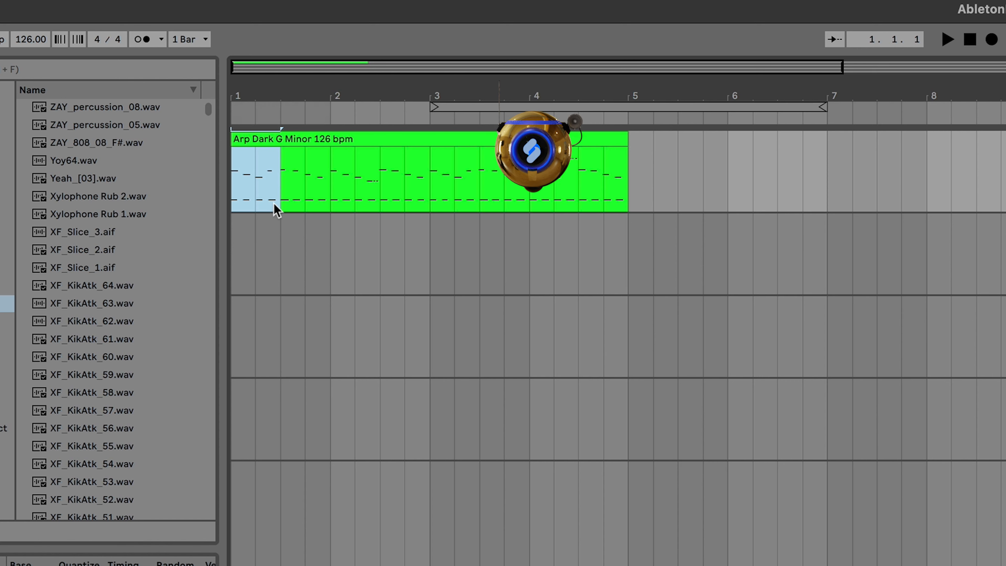
{"action": "key", "text": "ctrl+d"}
{"action": "key", "text": "ctrl+d"}
{"action": "key", "text": "ctrl+d"}
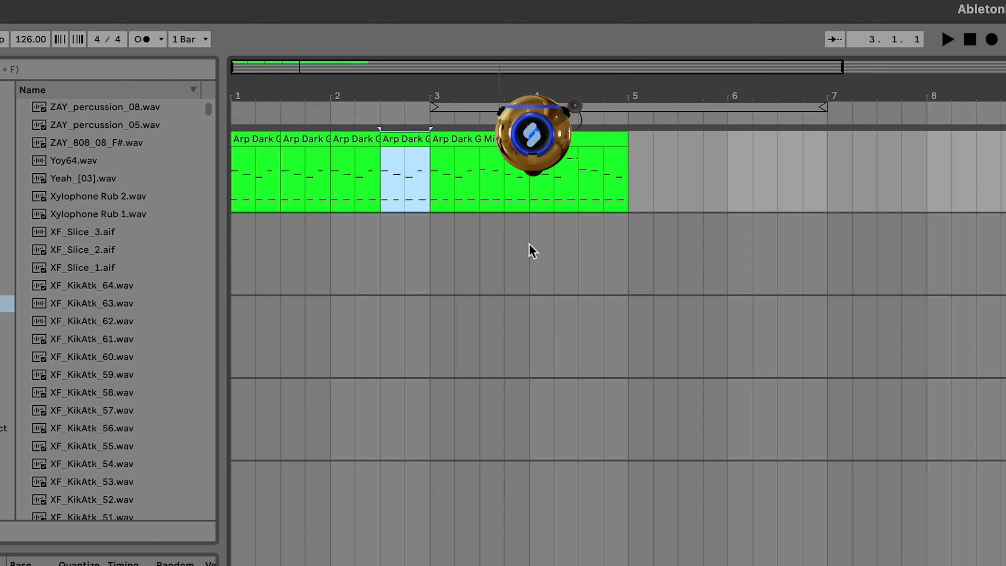
{"action": "key", "text": "ctrl+d"}
{"action": "key", "text": "ctrl+d"}
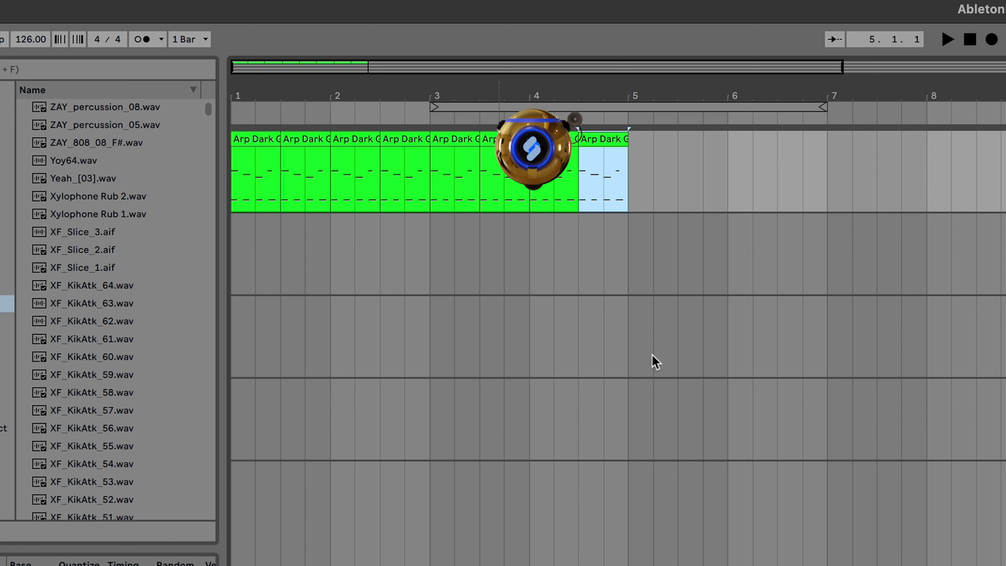
- Copy the original arpeggio clip from Session View to bar 5 of the Shimmer Pluck track in the arrangement
{"action": "key", "text": "Tab"}
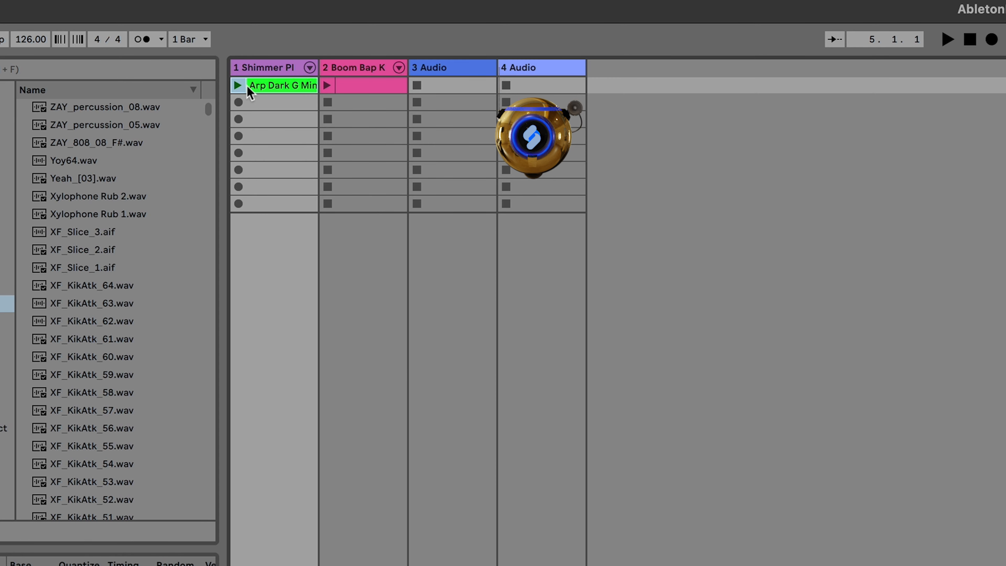
{"action": "left_click_drag", "start_coordinate": [250, 92], "coordinate": [630, 158]}
{"action": "key", "text": "Tab"}
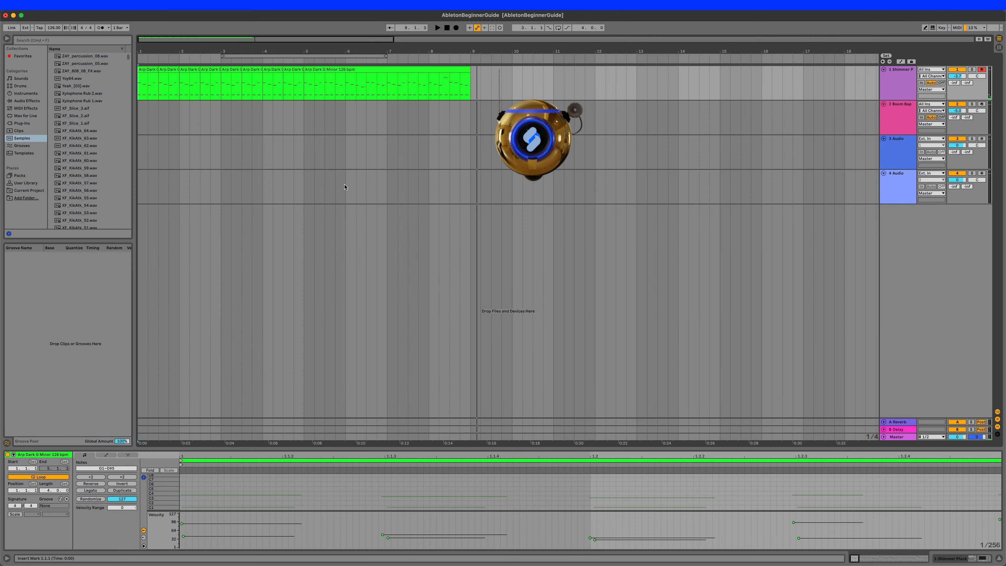
- Copy the drum clip from Session View to bar 5 of the Boom Bap track and duplicate it once up to bar 9
{"action": "key", "text": "Tab"}
{"action": "key", "text": "Tab"}
{"action": "left_click_drag", "start_coordinate": [196, 47], "coordinate": [304, 118]}
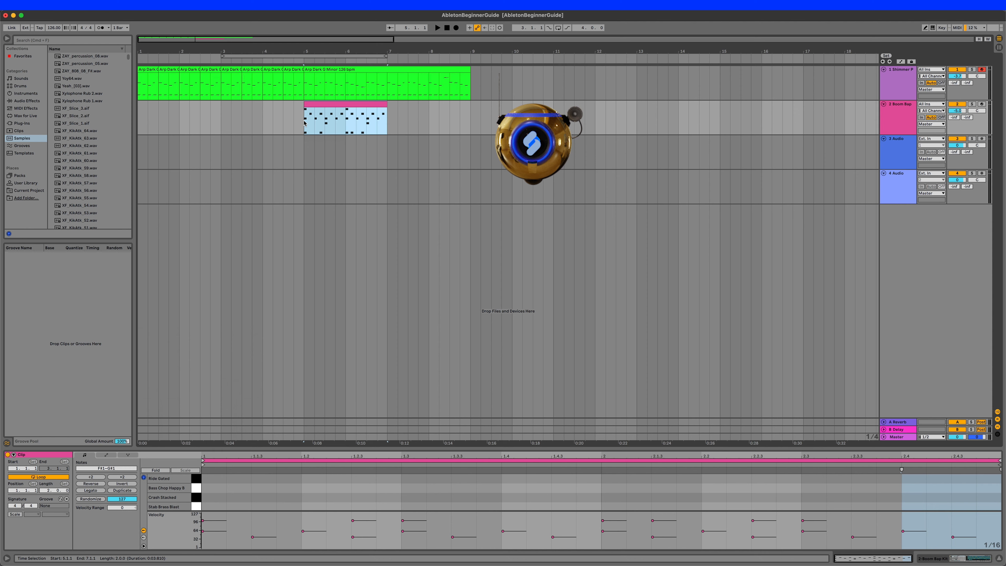
{"action": "key", "text": "super+d"}
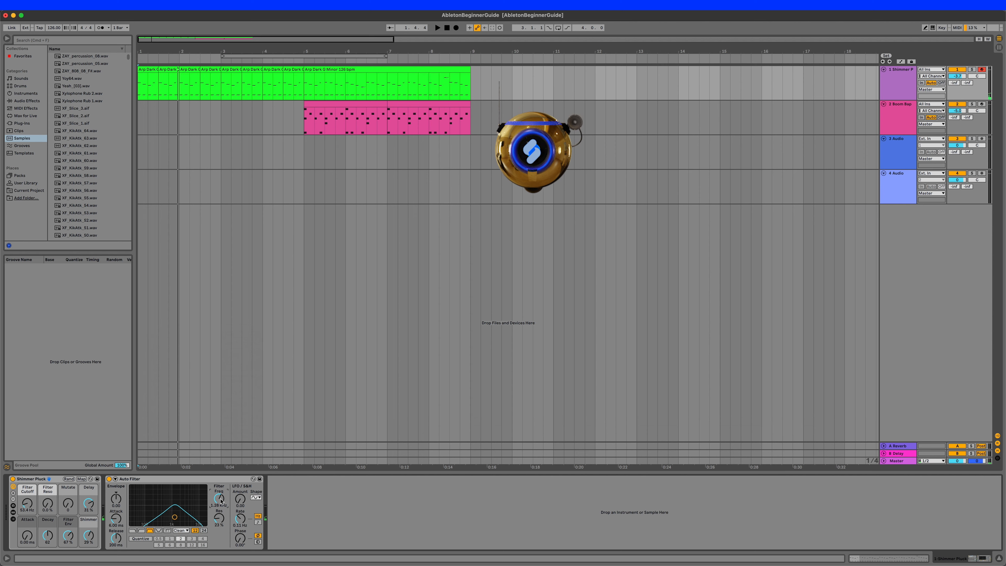
- Show the track automation and set the Auto Filter to 70.7 Hz frequency and 11 % resonance
{"action": "key", "text": "a"}
{"action": "key", "text": "a"}
{"action": "key", "text": "a"}
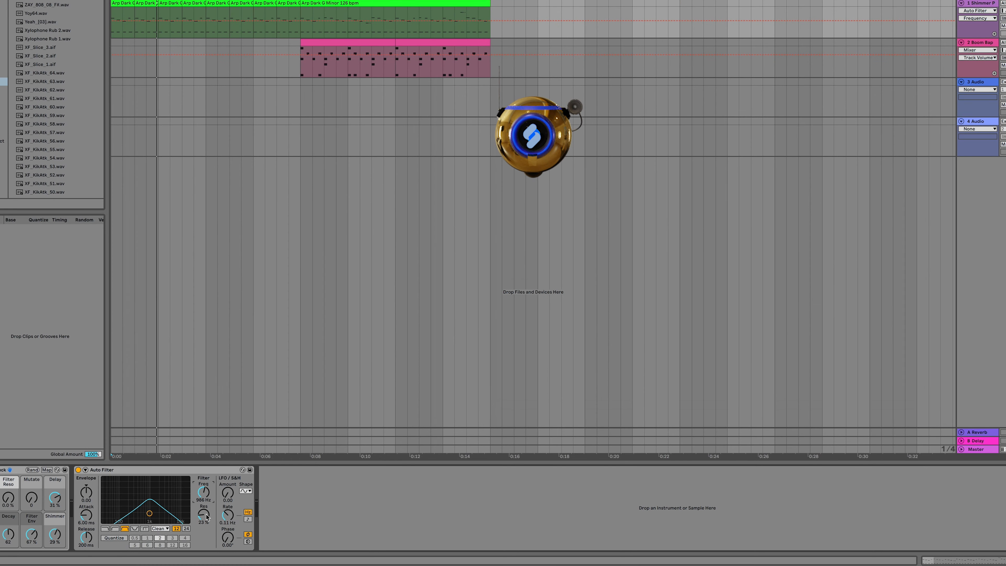
{"action": "mouse_move", "coordinate": [204, 514]}
{"action": "left_mouse_down"}
{"action": "mouse_move", "coordinate": [203, 505]}
{"action": "mouse_move", "coordinate": [204, 526]}
{"action": "left_mouse_up"}
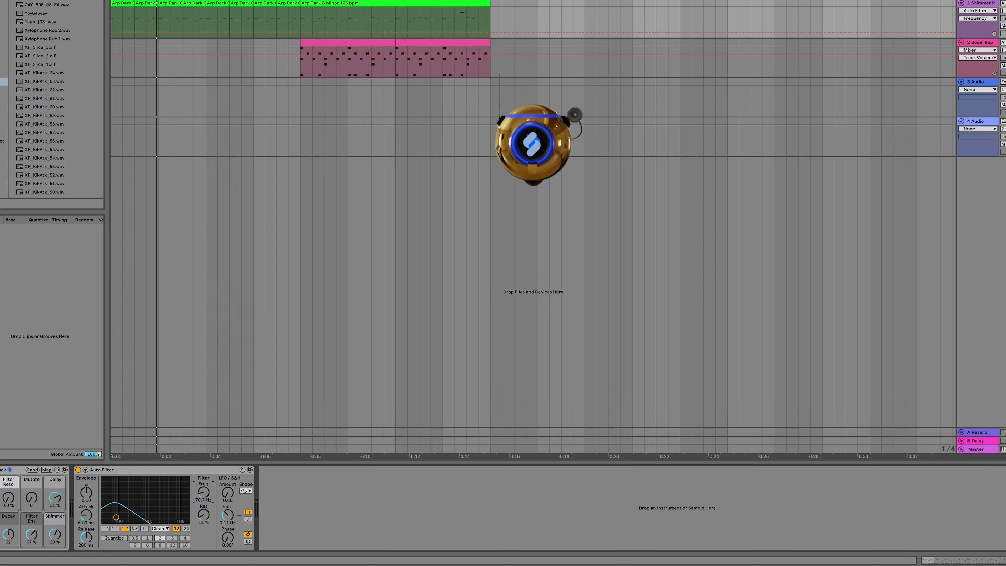
- Draw a rising Auto Filter frequency automation ramp on the Shimmer Pluck track from bar 1 to bar 5
{"action": "left_click", "coordinate": [112, 33]}
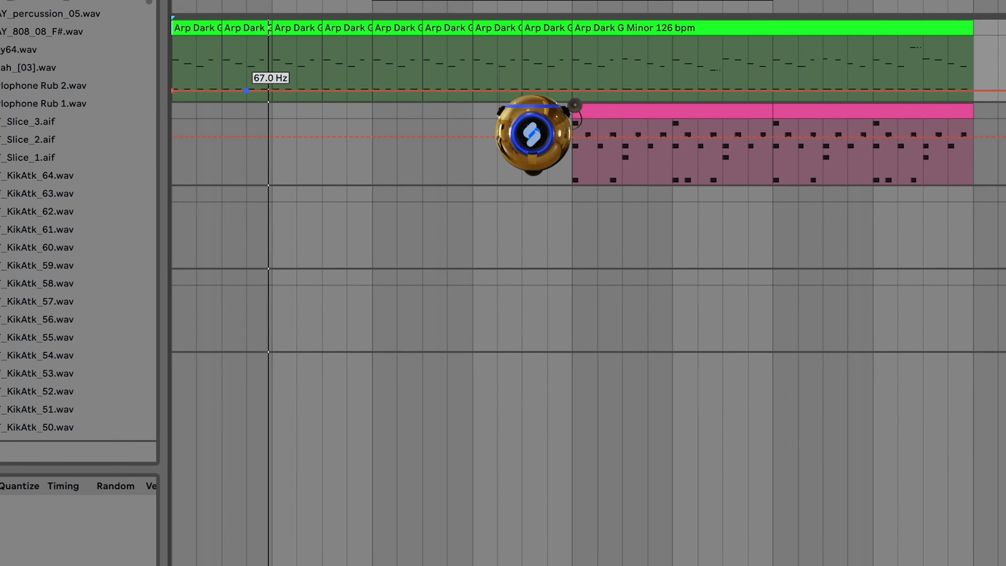
{"action": "left_click_drag", "start_coordinate": [206, 33], "coordinate": [206, 25]}
{"action": "left_click_drag", "start_coordinate": [342, 51], "coordinate": [550, 35]}
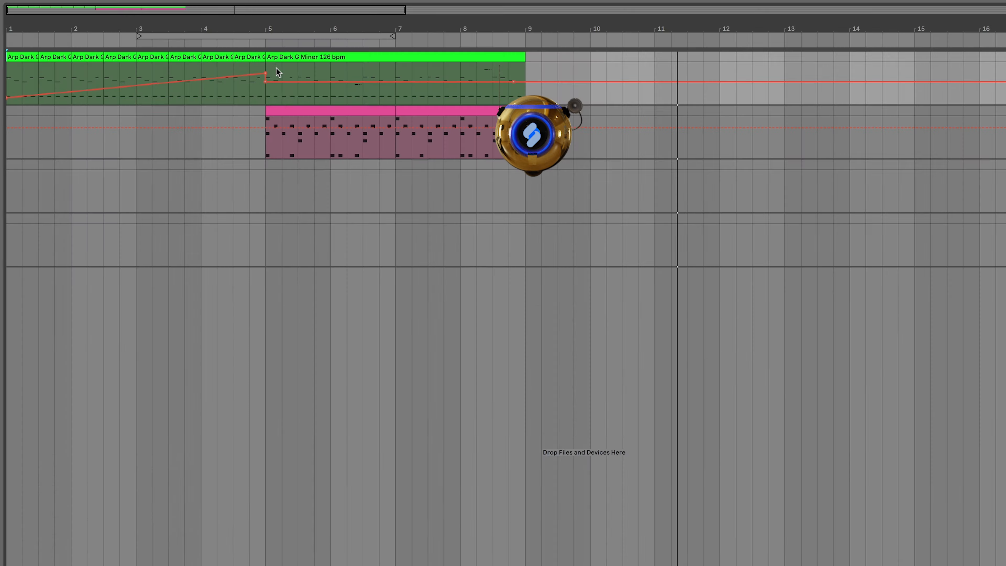
- Select 5.2 to 6.2 of the filter frequency automation and insert a sine shape, replacing it with a triangle shape
{"action": "left_click_drag", "start_coordinate": [281, 70], "coordinate": [346, 69]}
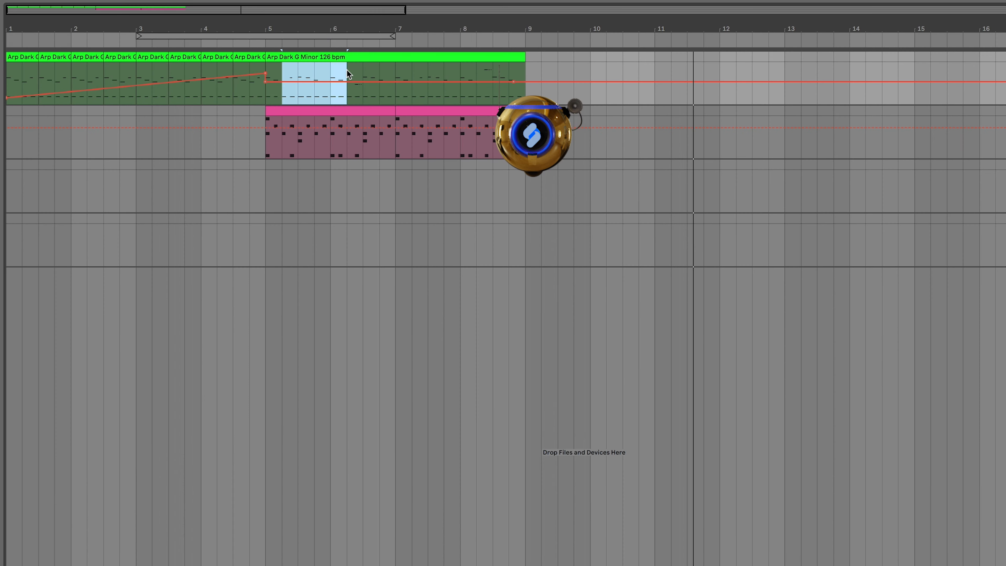
{"action": "right_click", "coordinate": [326, 79]}
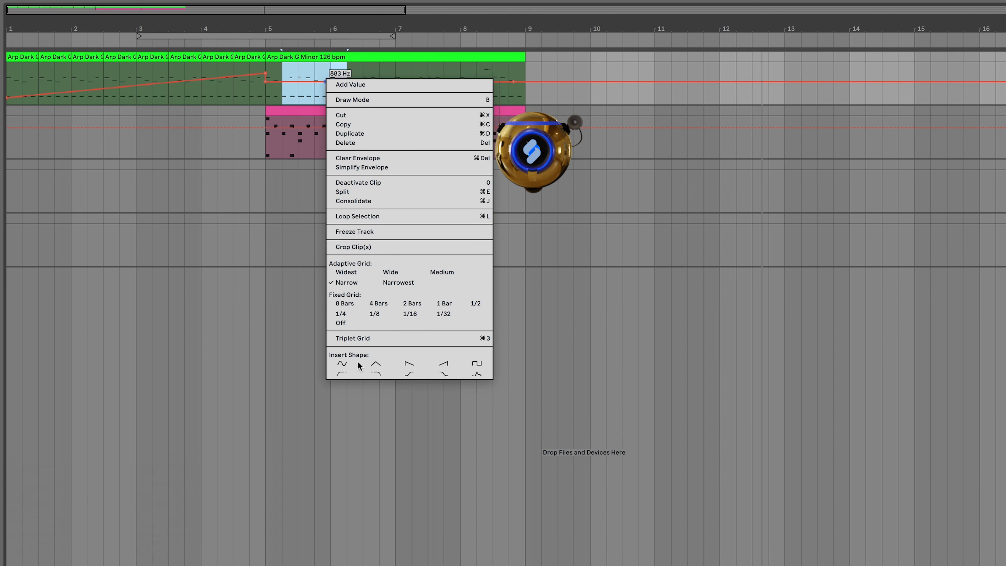
{"action": "left_click", "coordinate": [342, 364]}
{"action": "right_click", "coordinate": [327, 85]}
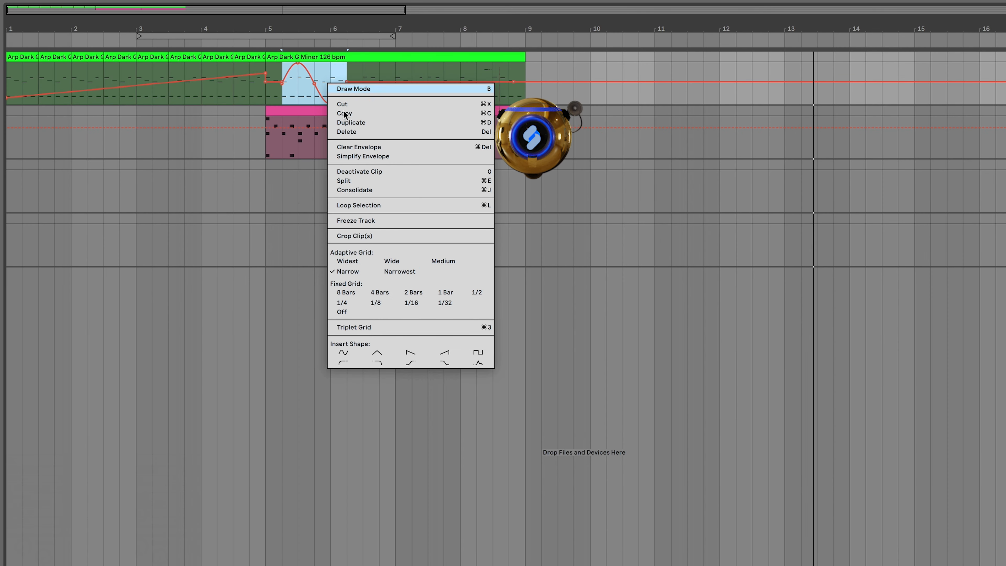
{"action": "left_click", "coordinate": [383, 351]}
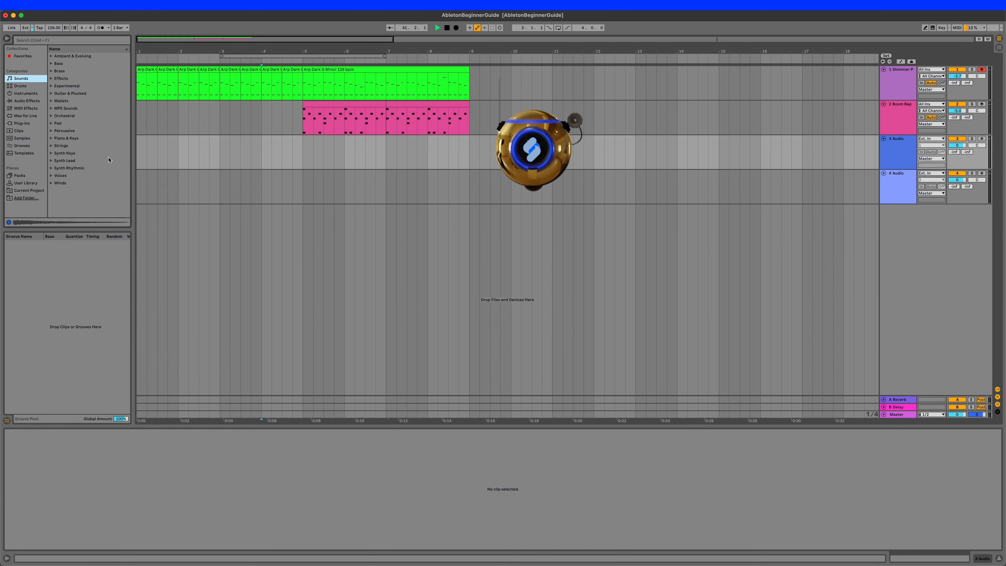
- Search the sample library for "crash"
{"action": "left_click", "coordinate": [23, 138]}
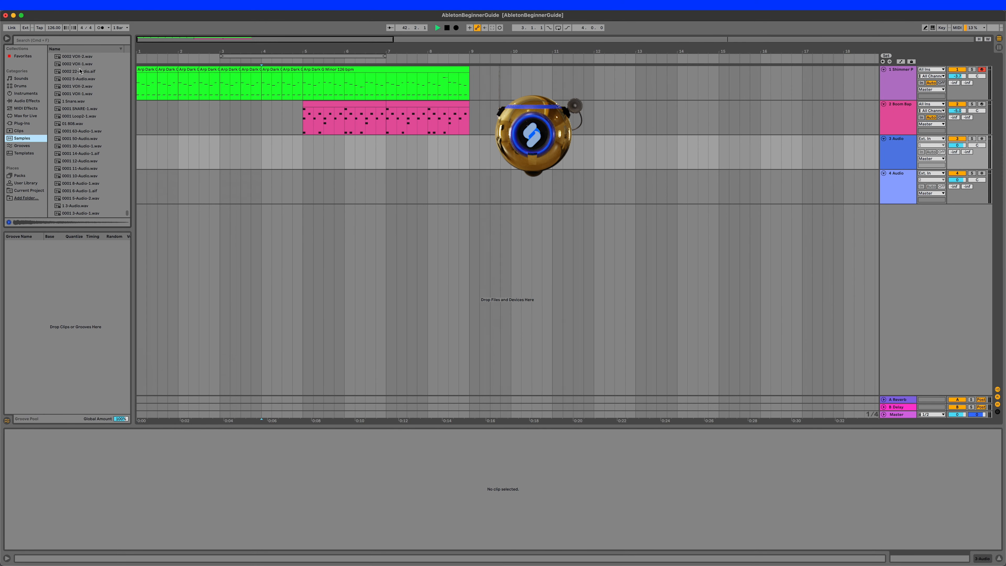
{"action": "left_click", "coordinate": [70, 42]}
{"action": "type", "text": "crash"}
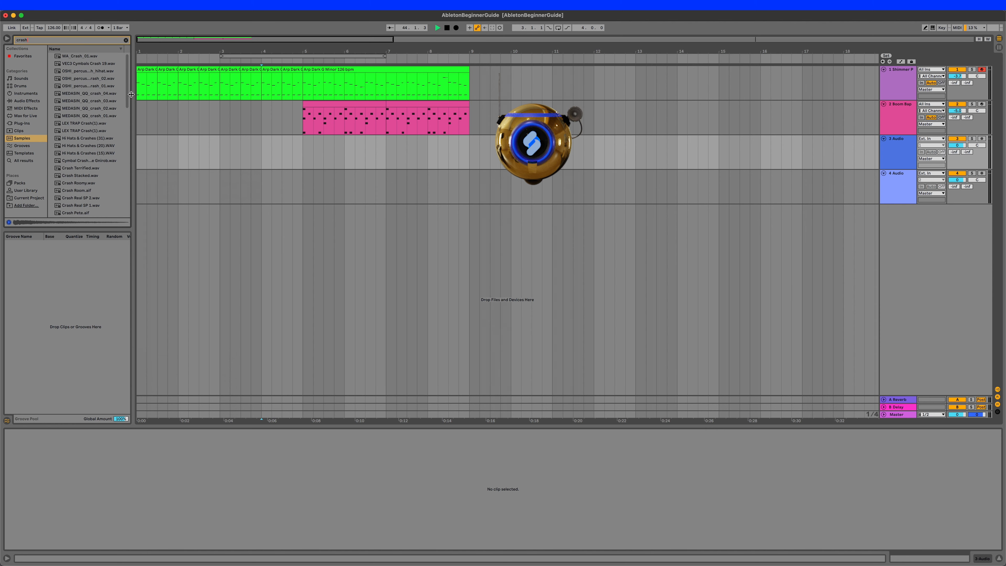
{"action": "scroll", "coordinate": [91, 131], "scroll_direction": "down", "scroll_amount": 10}
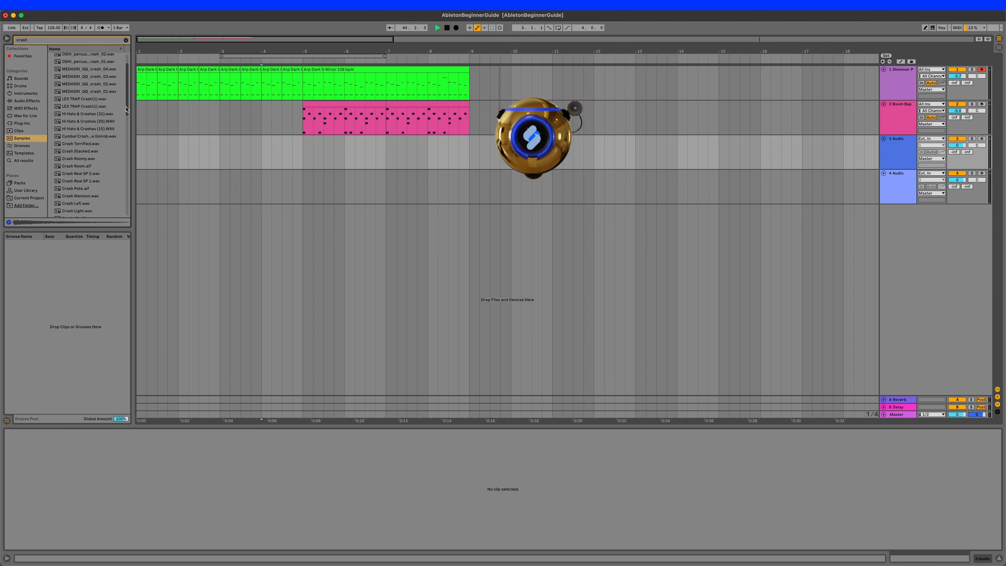
- Place the Crash Acoustified High sample at bar 5 on the 3 Audio track and pan that track left
{"action": "left_click", "coordinate": [79, 168]}
{"action": "left_click", "coordinate": [76, 198]}
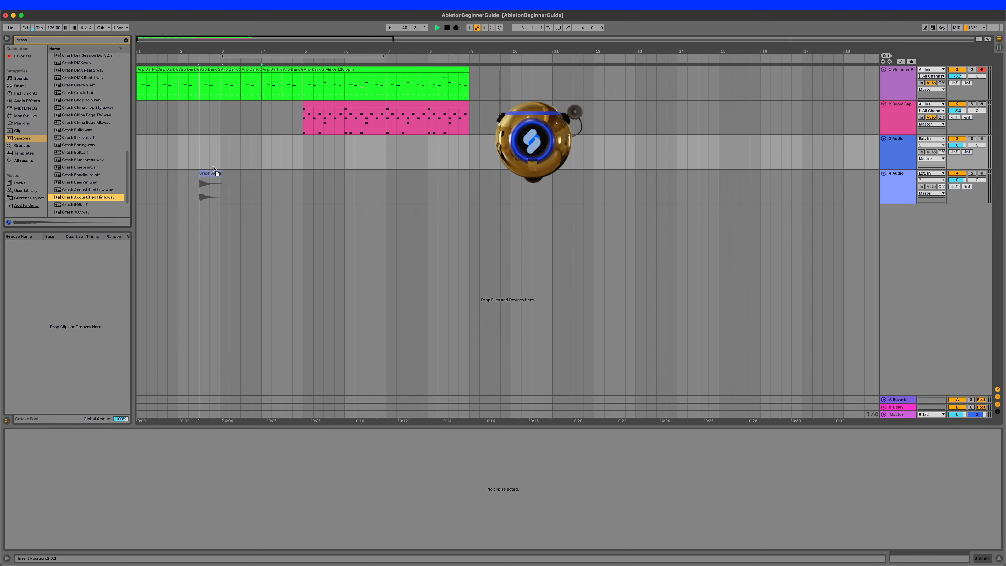
{"action": "left_click_drag", "start_coordinate": [213, 169], "coordinate": [305, 156]}
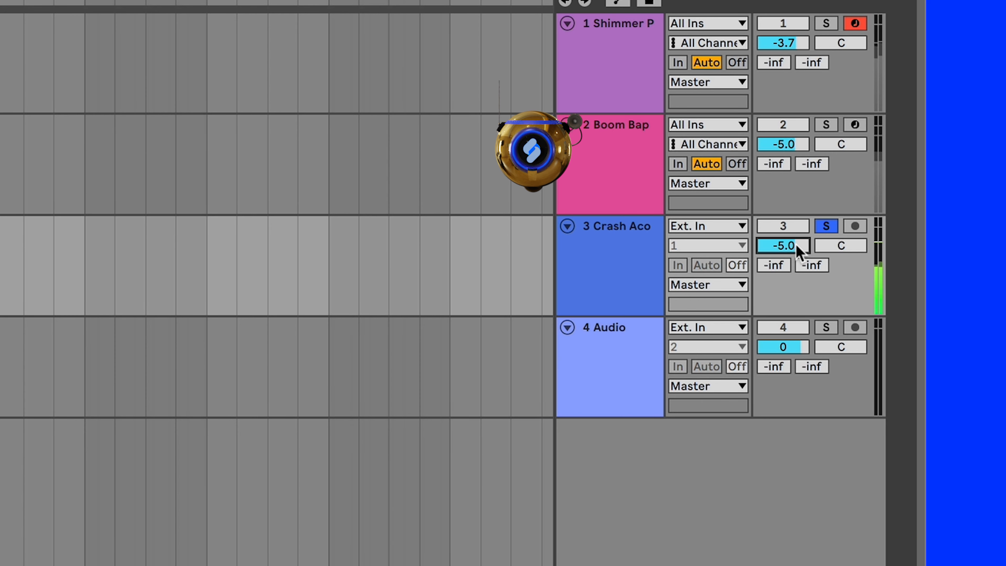
{"action": "left_click_drag", "start_coordinate": [855, 247], "coordinate": [855, 251]}
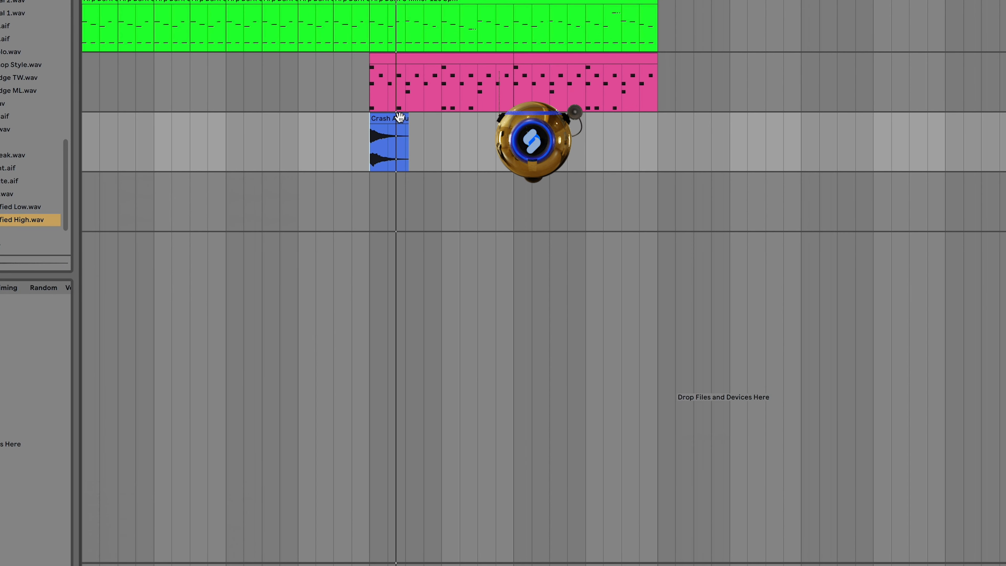
- Try a short fade-in on the crash clip and move the fade handle back to the clip's start
{"action": "left_click", "coordinate": [399, 117]}
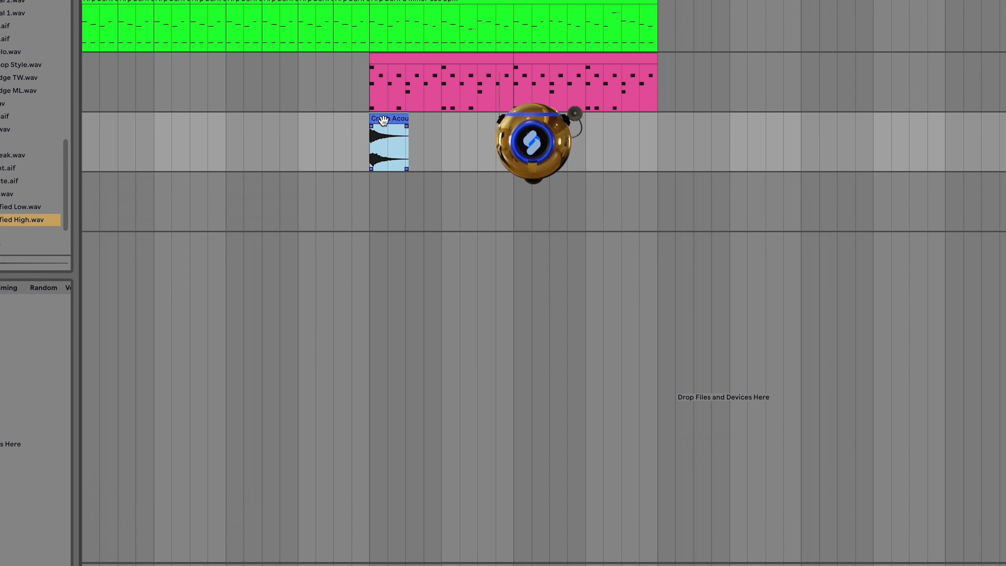
{"action": "left_click", "coordinate": [372, 131]}
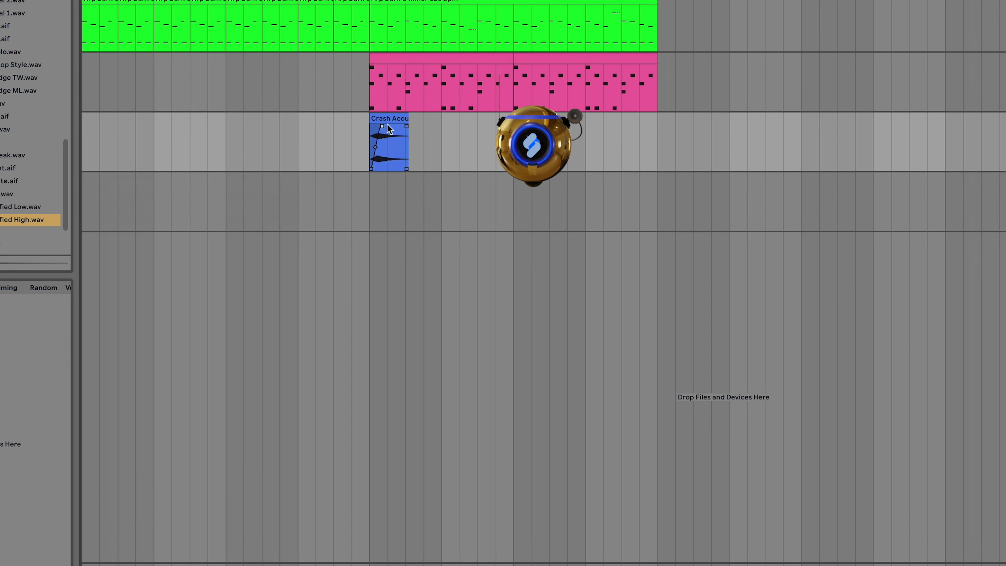
{"action": "mouse_move", "coordinate": [388, 123]}
{"action": "left_mouse_down"}
{"action": "mouse_move", "coordinate": [401, 126]}
{"action": "mouse_move", "coordinate": [373, 124]}
{"action": "left_mouse_up"}
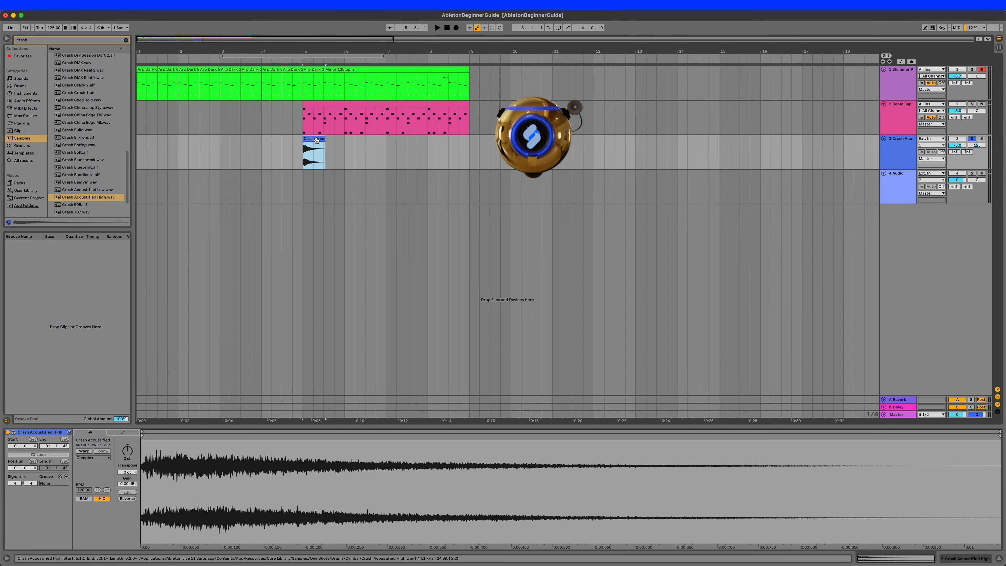
- Reverse the crash clip and fit it from 4.3 to bar 5 as a lead-in to the drums, playing back the result
{"action": "key", "text": "r"}
{"action": "left_click_drag", "start_coordinate": [316, 139], "coordinate": [294, 138]}
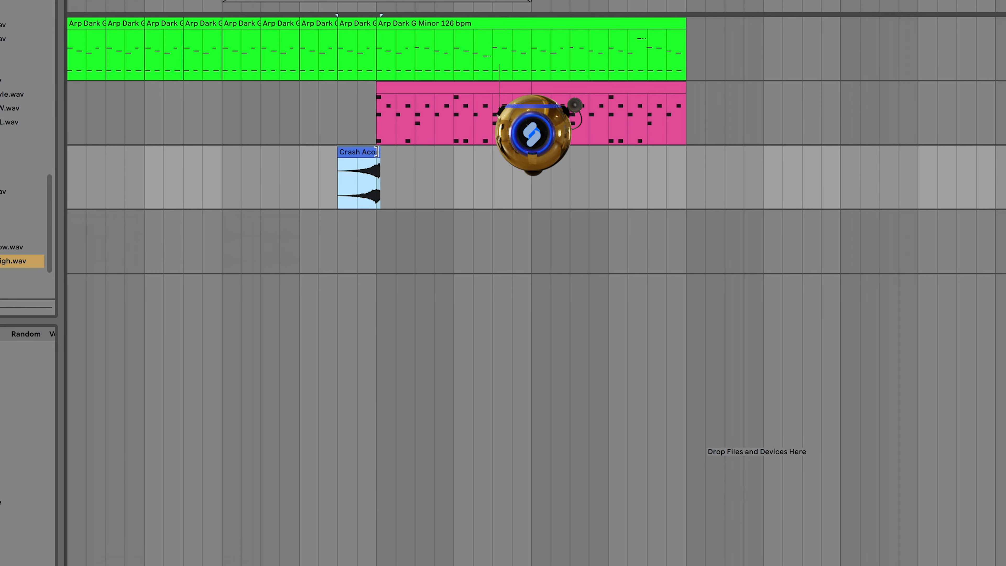
{"action": "left_click_drag", "start_coordinate": [377, 152], "coordinate": [377, 155]}
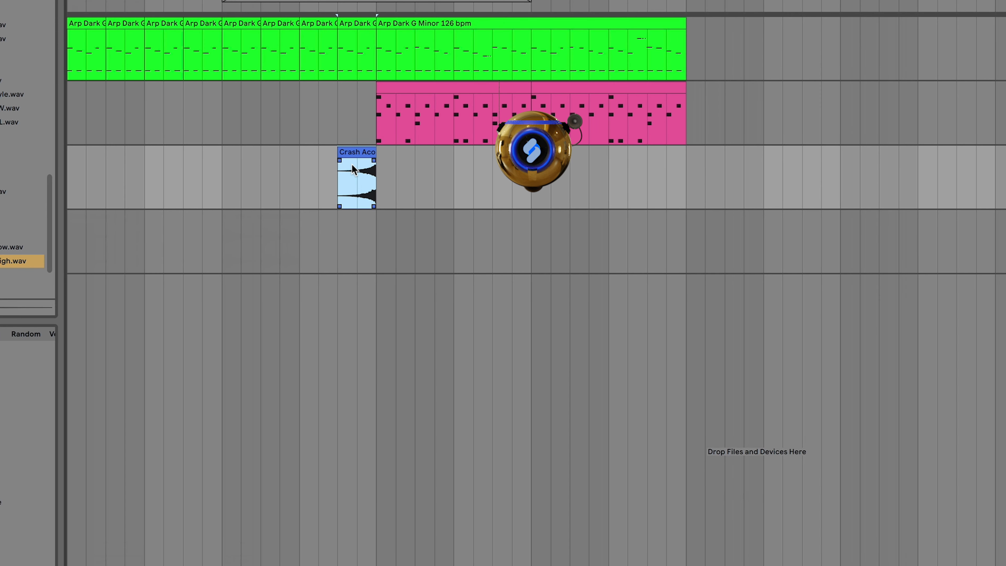
{"action": "key", "text": "space"}
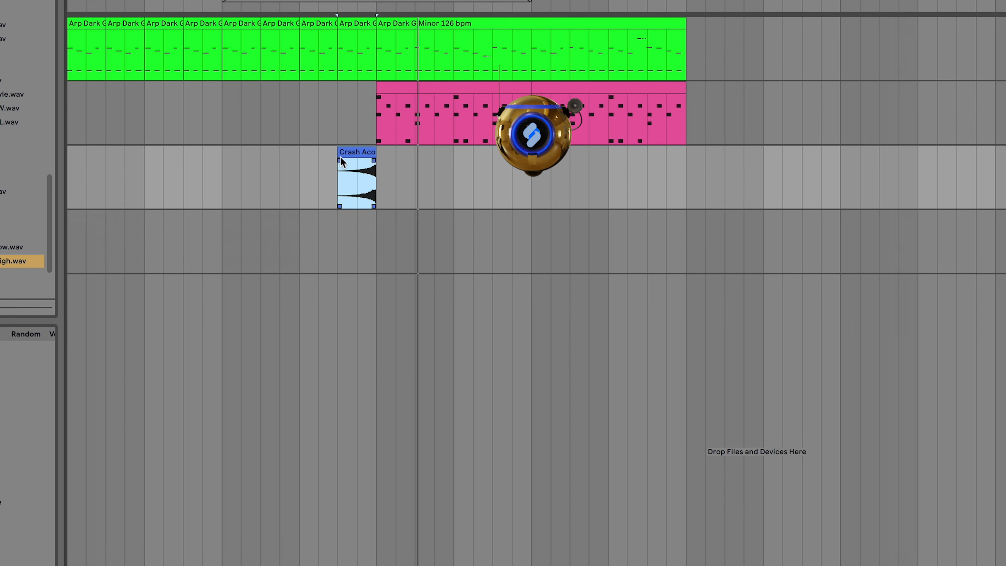
- Add a fade-in spanning the full length of the reversed crash clip
{"action": "left_click_drag", "start_coordinate": [341, 158], "coordinate": [376, 161]}
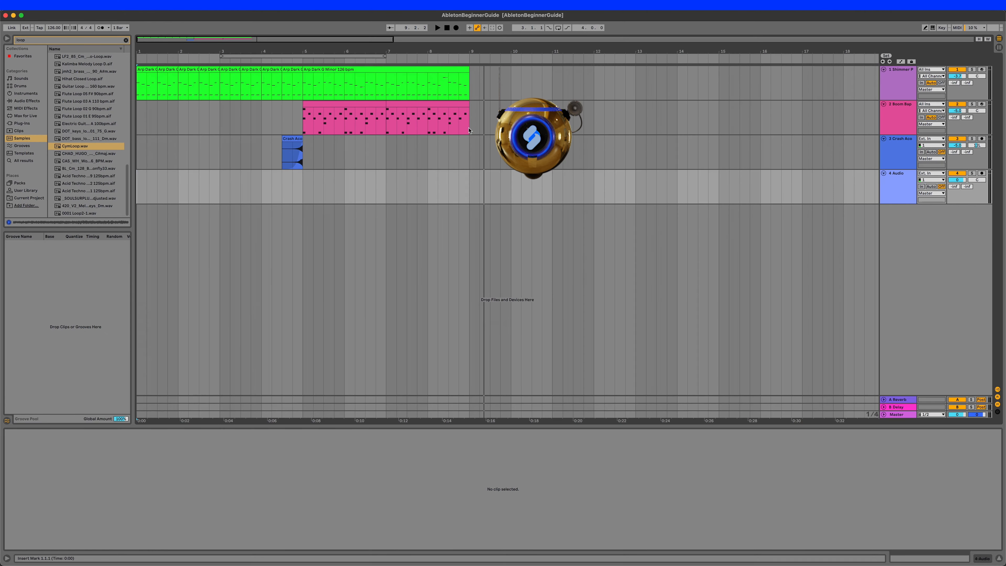
- Duplicate the arpeggio and drum clips from bars 5–9 so they repeat from bar 9 to bar 13
{"action": "left_click", "coordinate": [471, 124]}
{"action": "left_click_drag", "start_coordinate": [469, 124], "coordinate": [323, 72]}
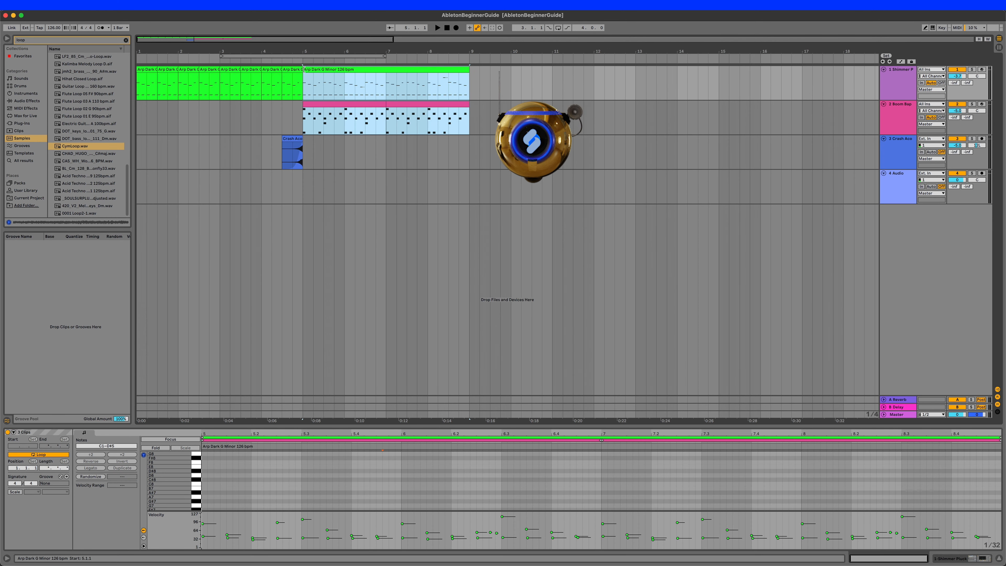
{"action": "key", "text": "super+d"}
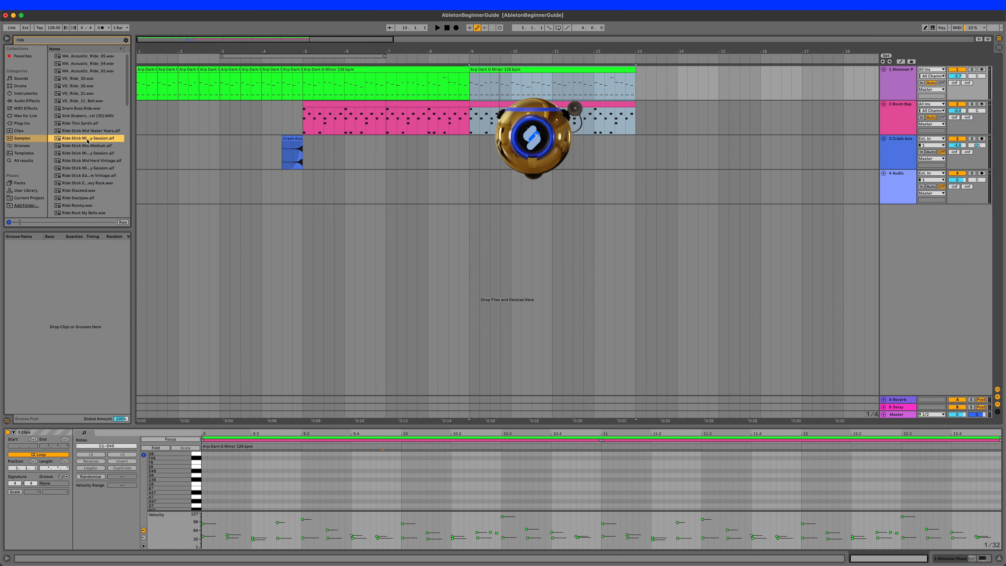
- Place the Ride Stick Mid Soft Dry Session sample on the 4 Audio track at bar 9 and repeat it on every beat to bar 13
{"action": "left_click_drag", "start_coordinate": [87, 140], "coordinate": [472, 179]}
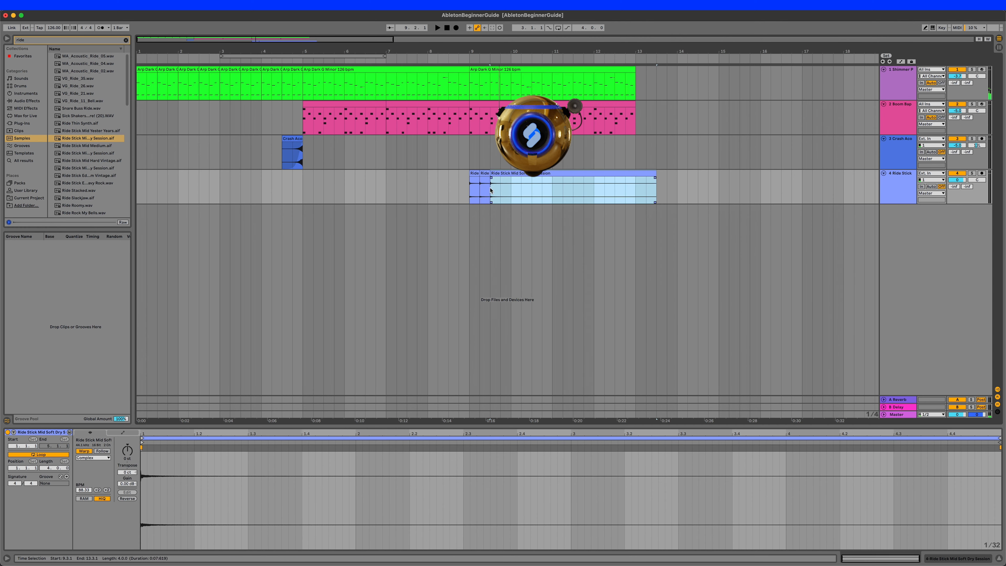
{"action": "left_click_drag", "start_coordinate": [491, 179], "coordinate": [468, 176]}
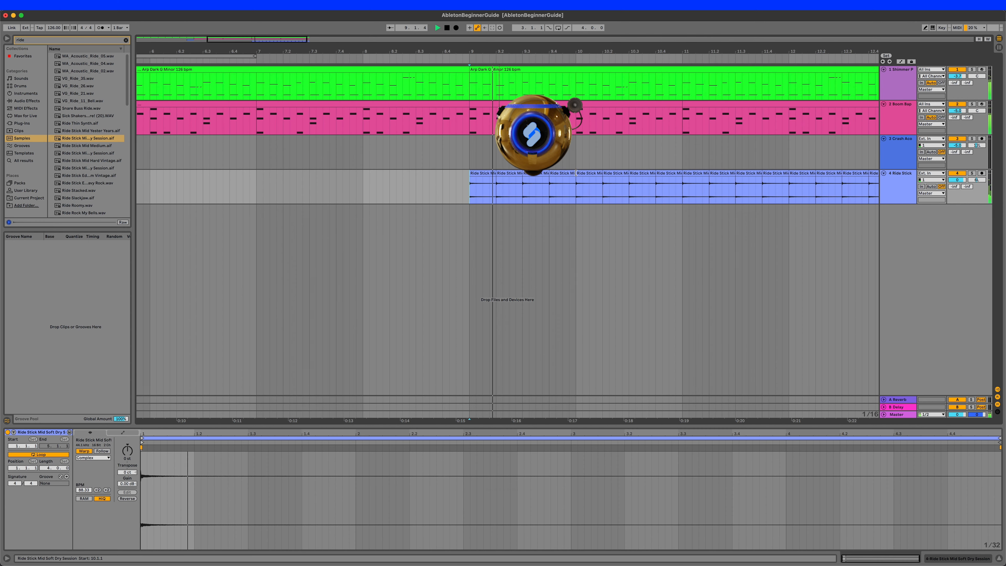
{"action": "left_click_drag", "start_coordinate": [575, 174], "coordinate": [564, 174]}
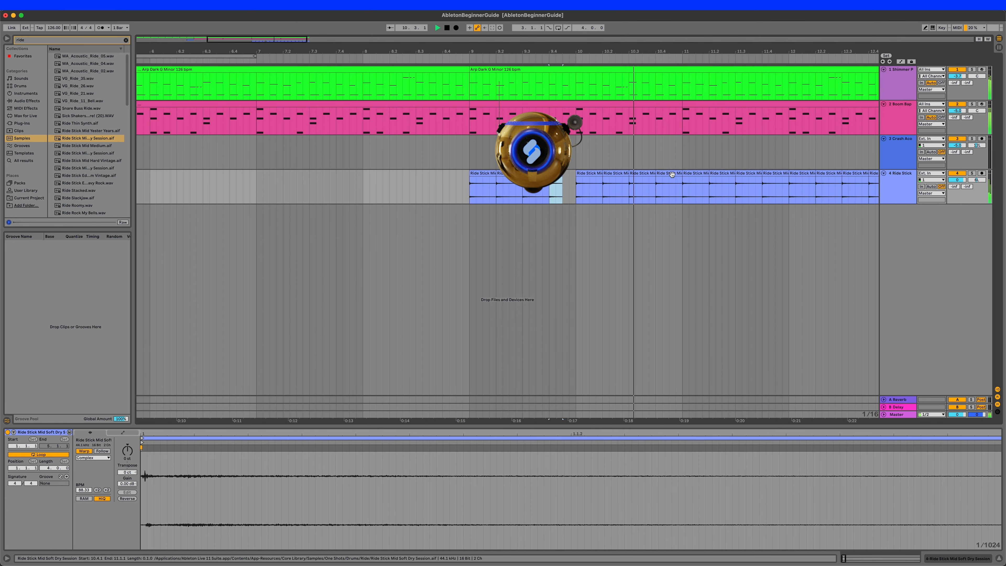
- Cut a short gap into the ride hits within beat 10.4, just before bar 11, for rhythmic variation
{"action": "left_click_drag", "start_coordinate": [663, 181], "coordinate": [668, 177]}
{"action": "key", "text": "Delete"}
{"action": "left_click", "coordinate": [678, 190]}
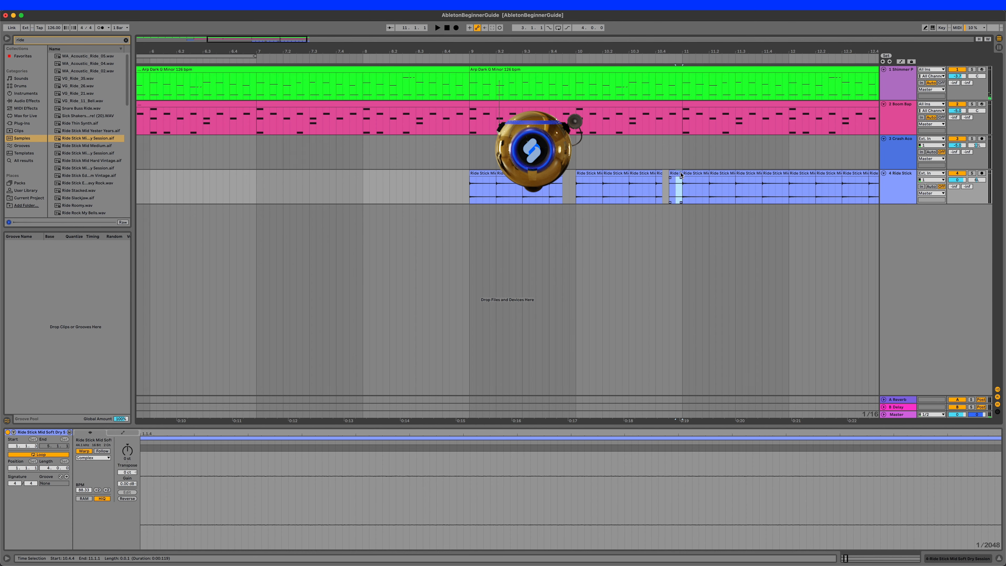
{"action": "left_click", "coordinate": [581, 208]}
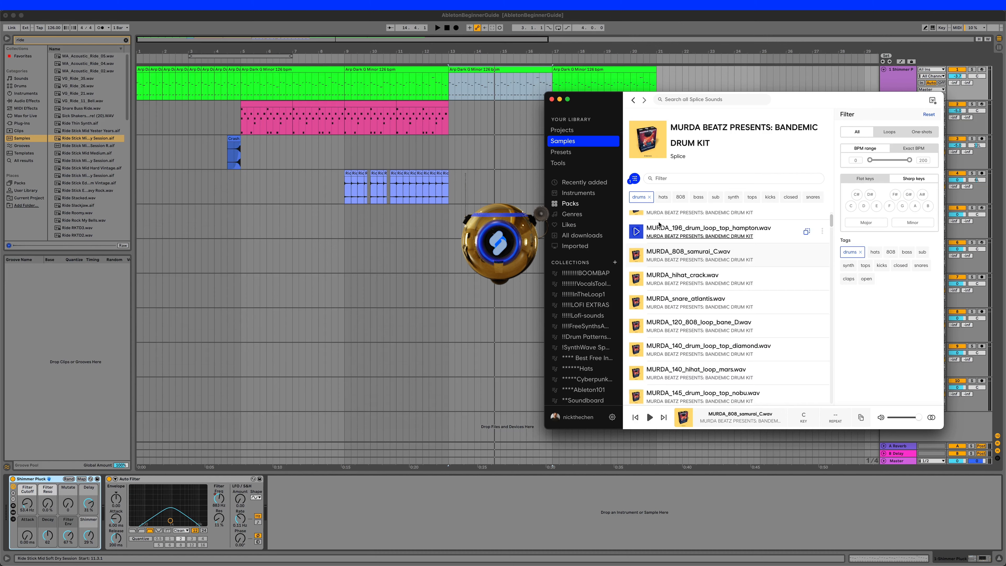
- Switch to Splice and audition the drum samples in the MURDA BEATZ PRESENTS: BANDEMIC DRUM KIT pack
{"action": "scroll", "coordinate": [660, 225], "scroll_direction": "up", "scroll_amount": 1}
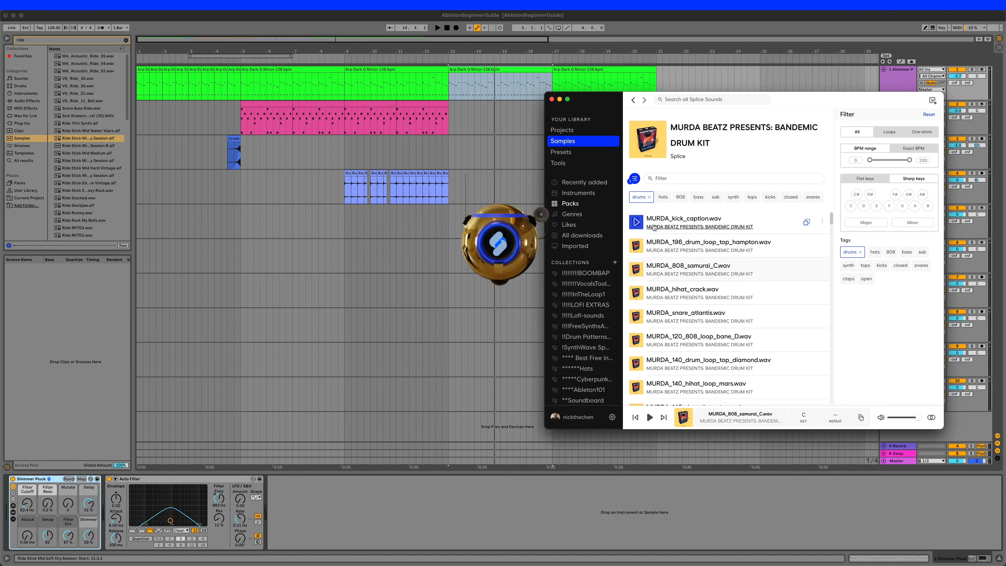
{"action": "key", "text": "Down"}
{"action": "key", "text": "Down"}
{"action": "key", "text": "Down"}
{"action": "key", "text": "Down"}
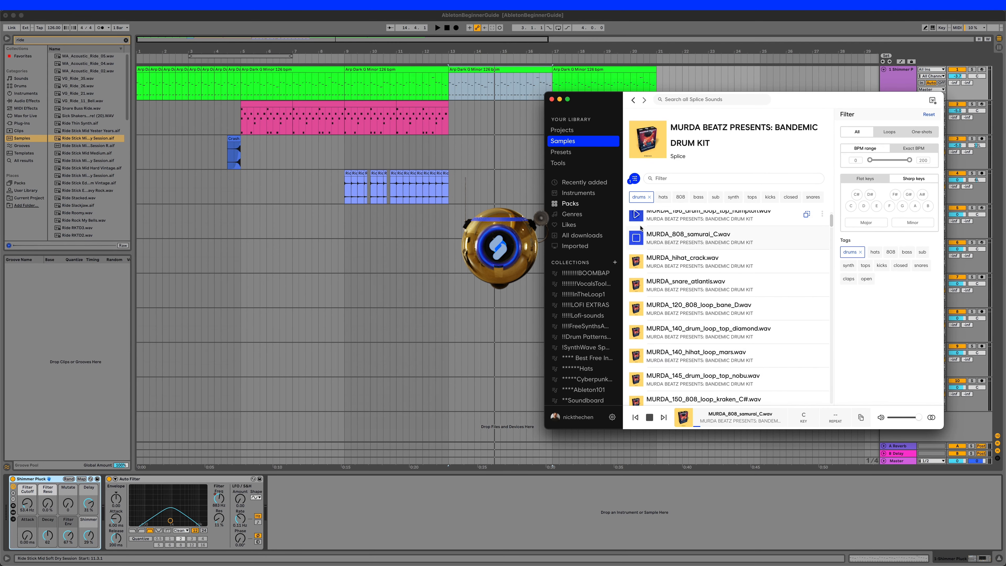
{"action": "key", "text": "Down"}
{"action": "key", "text": "Down"}
{"action": "key", "text": "Down"}
{"action": "key", "text": "Down"}
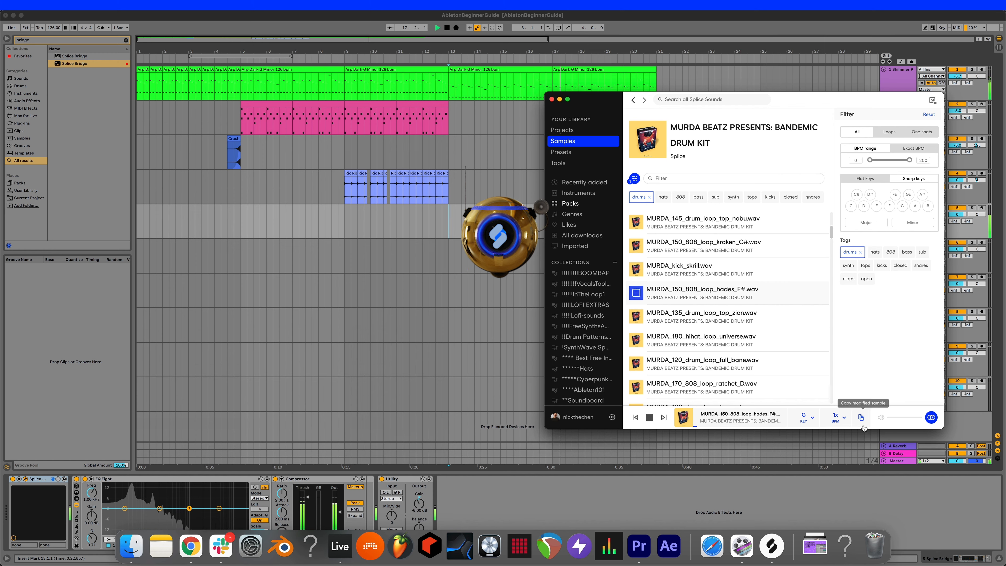
- Bring the tempo- and key-matched MURDA_150_808_loop_hades_F# sample into Ableton Live on track 7 at bar 13 and toggle playback
{"action": "left_click_drag", "start_coordinate": [863, 419], "coordinate": [450, 293]}
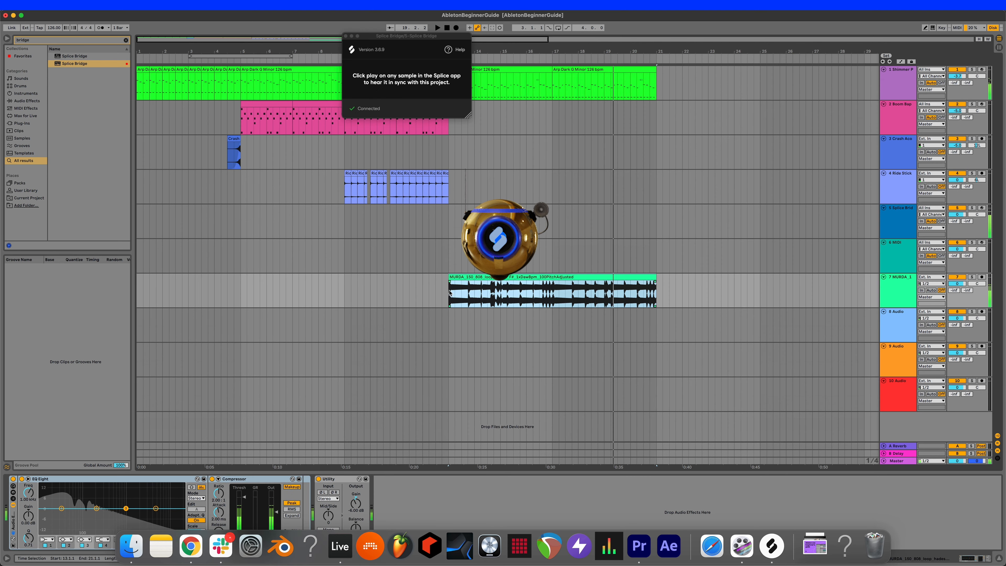
{"action": "key", "text": "space"}
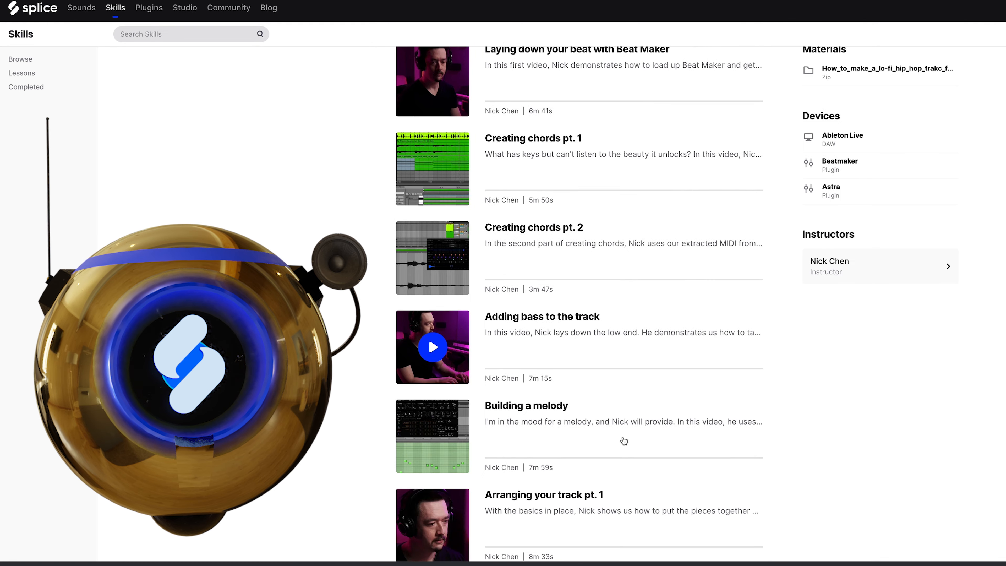
- Look through the Splice Skills lessons on the web and skip to about 1:03 in the "More human than human" video
{"action": "scroll", "coordinate": [624, 441], "scroll_direction": "down", "scroll_amount": 10}
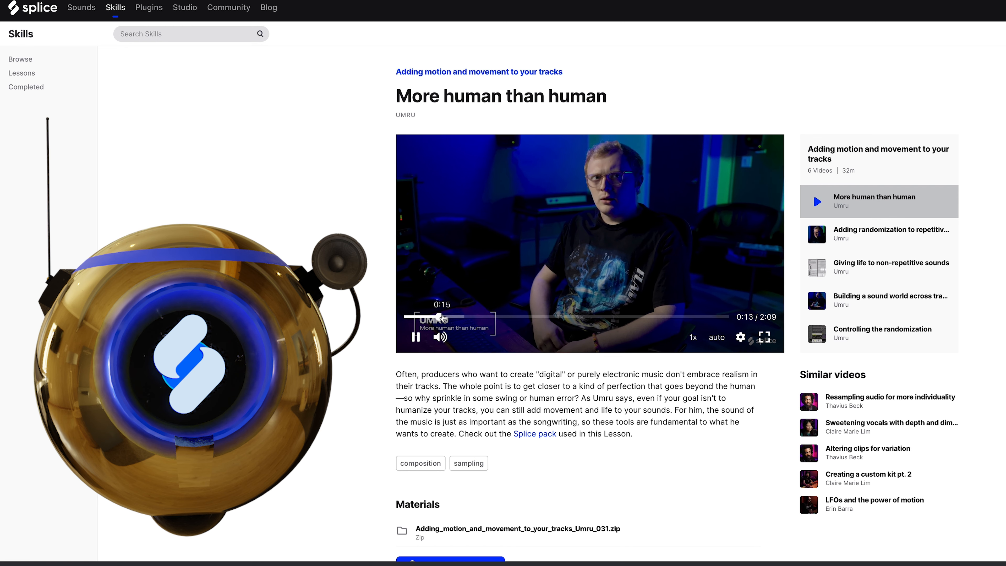
{"action": "left_click", "coordinate": [561, 317]}
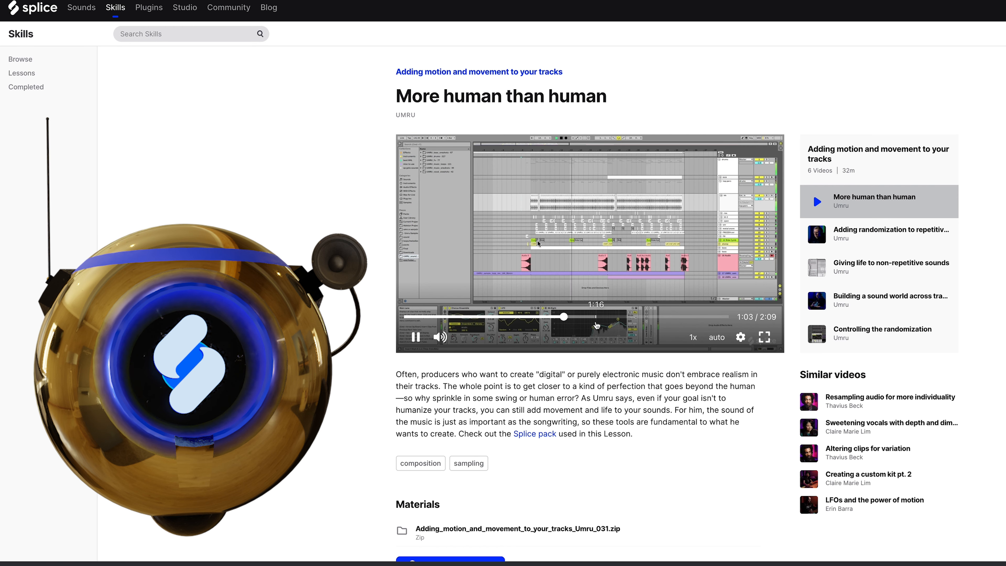